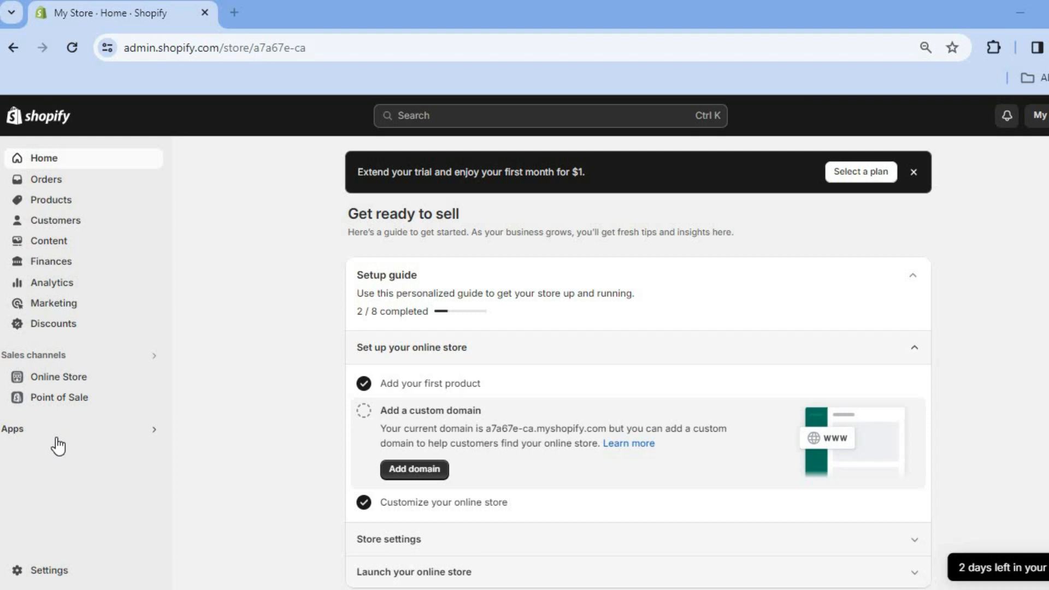
Step: Open the Shopify App Store from the store's app and sales channel settings, and search for "discount pop up"
{"action": "left_click", "coordinate": [56, 436]}
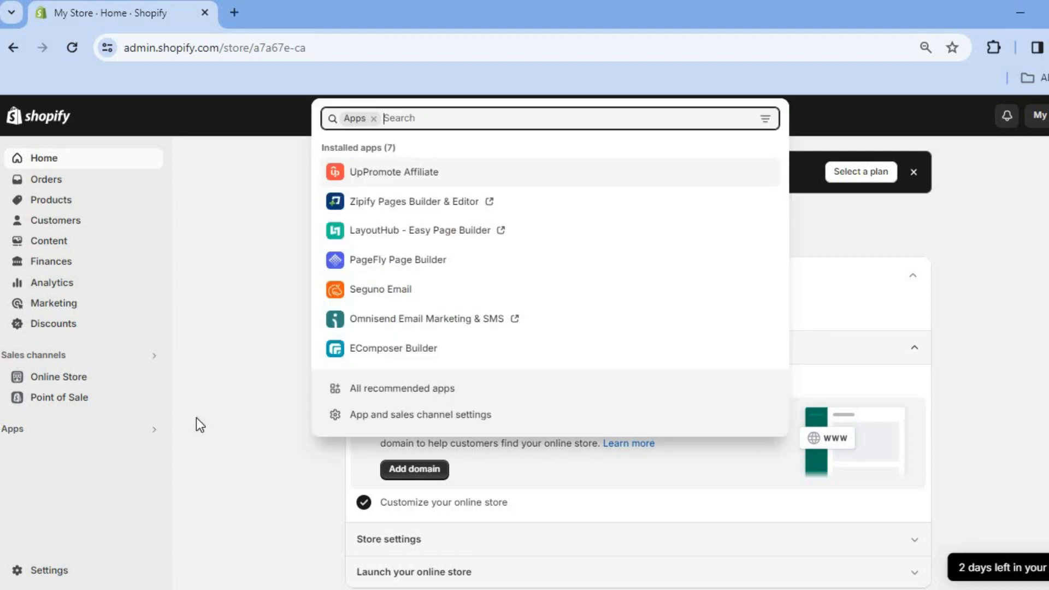
{"action": "left_click", "coordinate": [366, 417]}
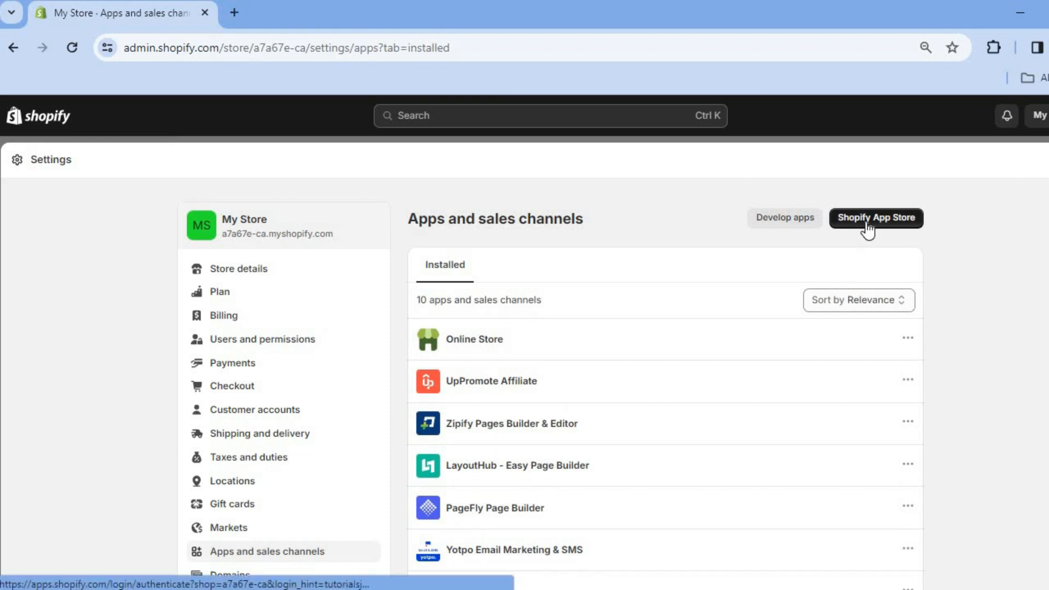
{"action": "left_click", "coordinate": [868, 227]}
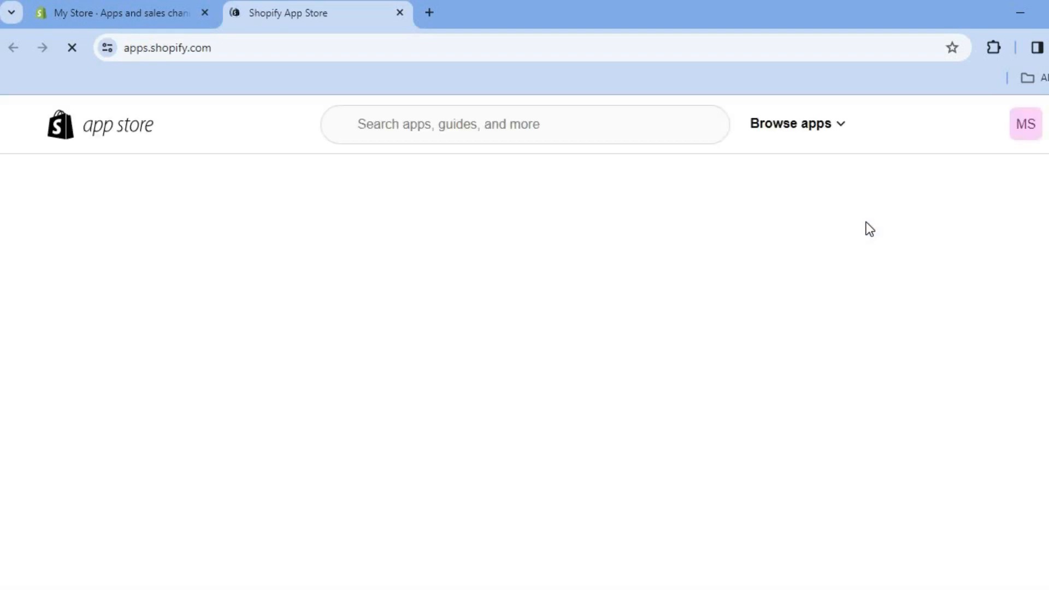
{"action": "left_click", "coordinate": [516, 129]}
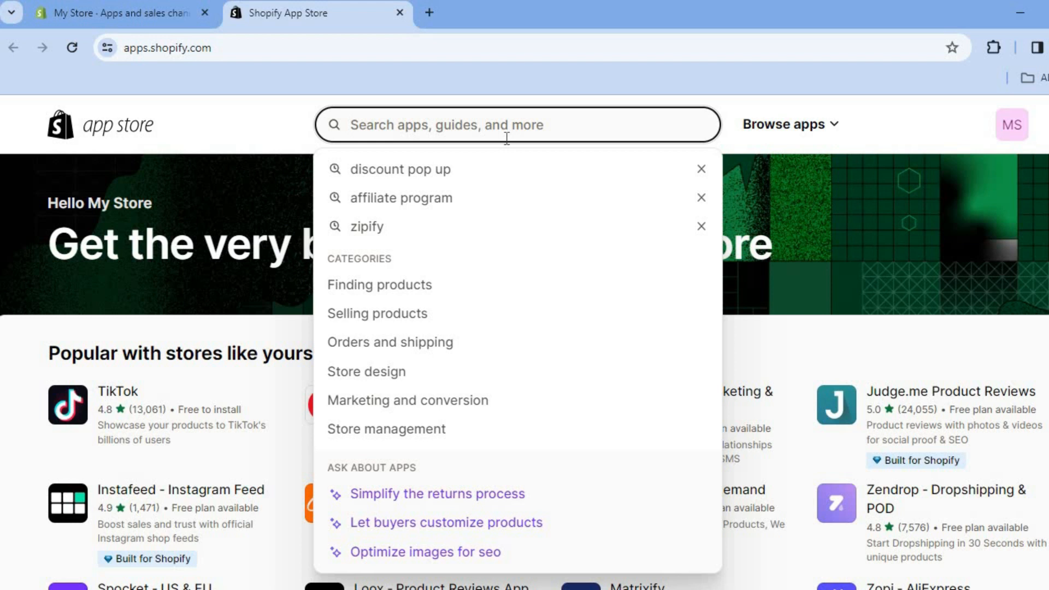
{"action": "left_click", "coordinate": [474, 173]}
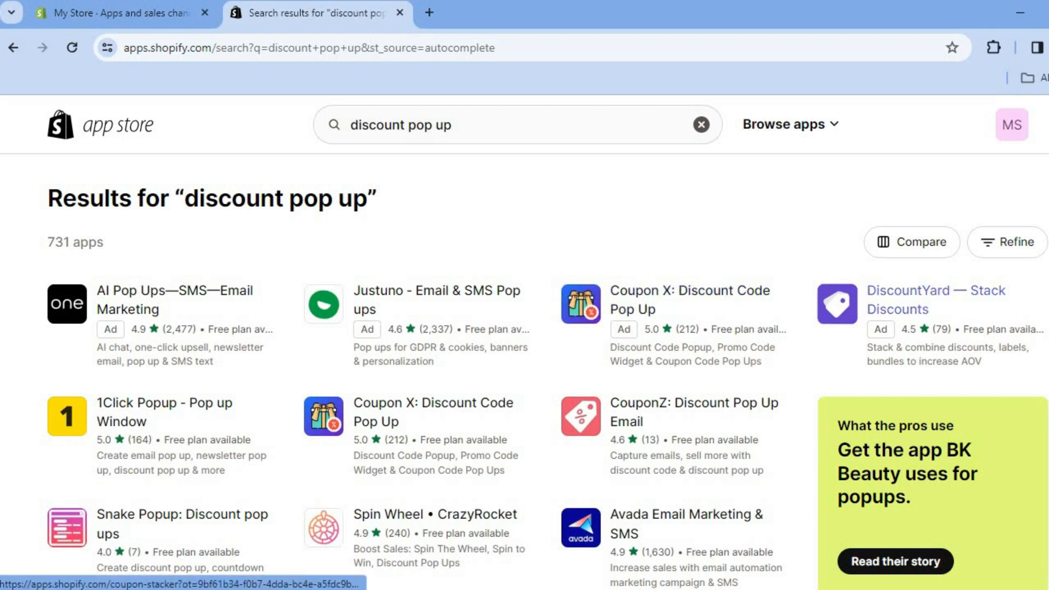
Step: Browse the "discount pop up" results and open the Pop Convert - Pop Ups, Banners app listing
{"action": "scroll", "coordinate": [547, 371], "scroll_direction": "down", "scroll_amount": 5}
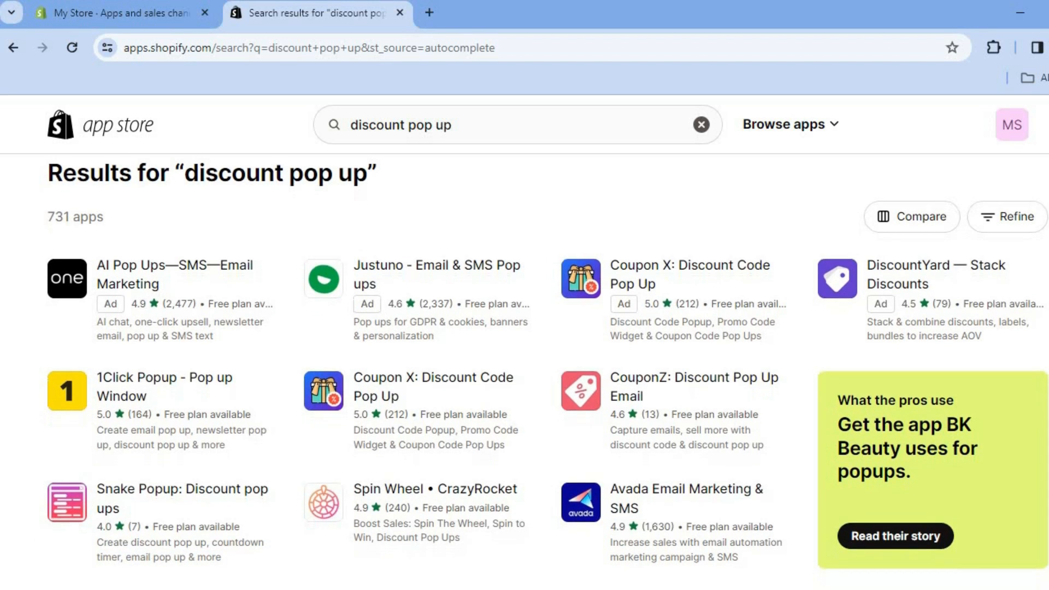
{"action": "scroll", "coordinate": [546, 371], "scroll_direction": "down", "scroll_amount": 1}
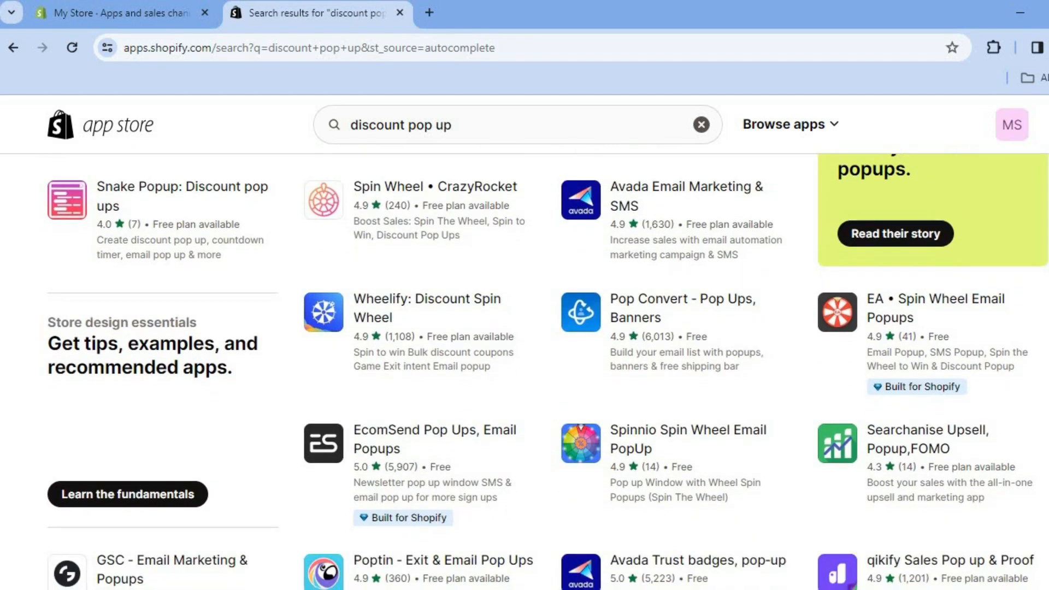
{"action": "scroll", "coordinate": [547, 371], "scroll_direction": "up", "scroll_amount": 4}
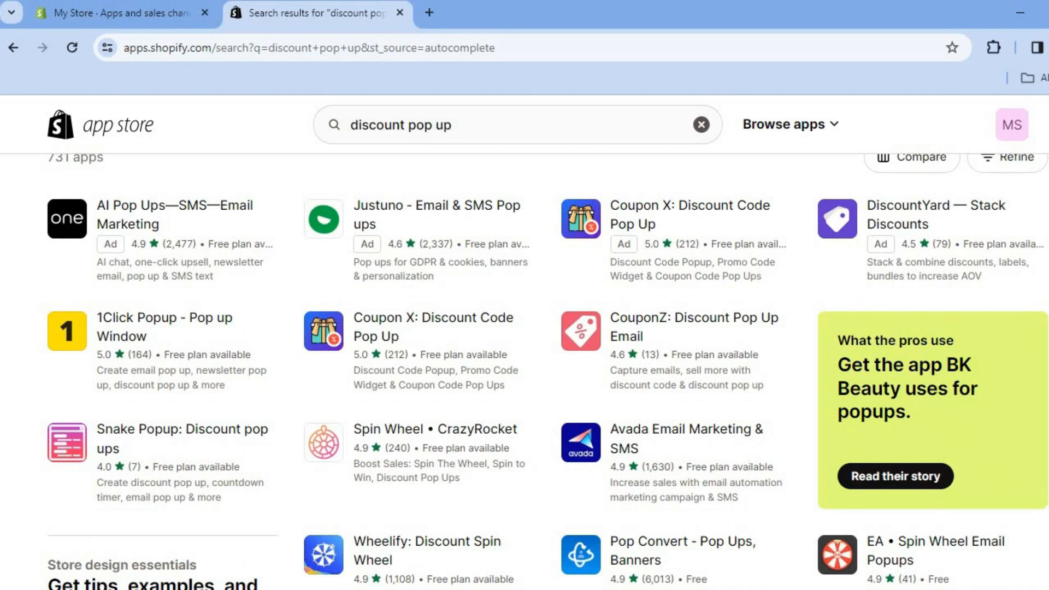
{"action": "scroll", "coordinate": [547, 372], "scroll_direction": "up", "scroll_amount": 1}
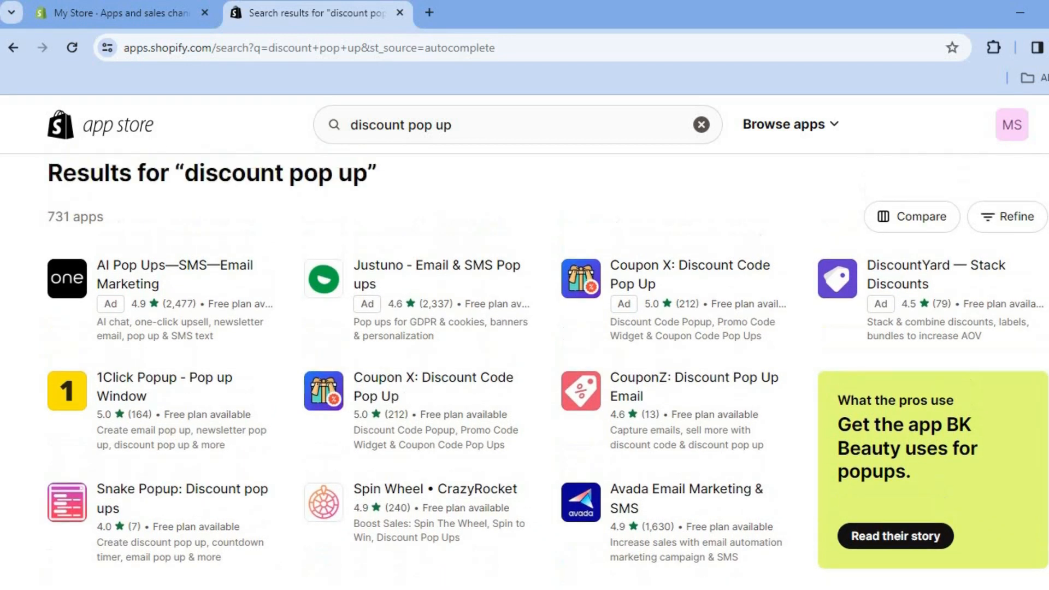
{"action": "scroll", "coordinate": [547, 377], "scroll_direction": "down", "scroll_amount": 1}
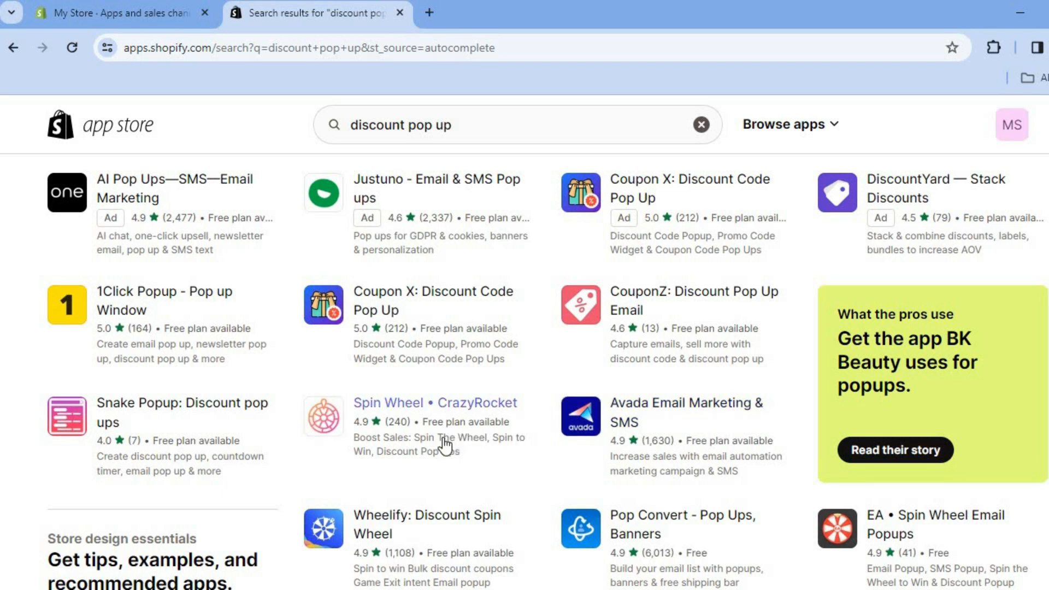
{"action": "scroll", "coordinate": [781, 407], "scroll_direction": "down", "scroll_amount": 1}
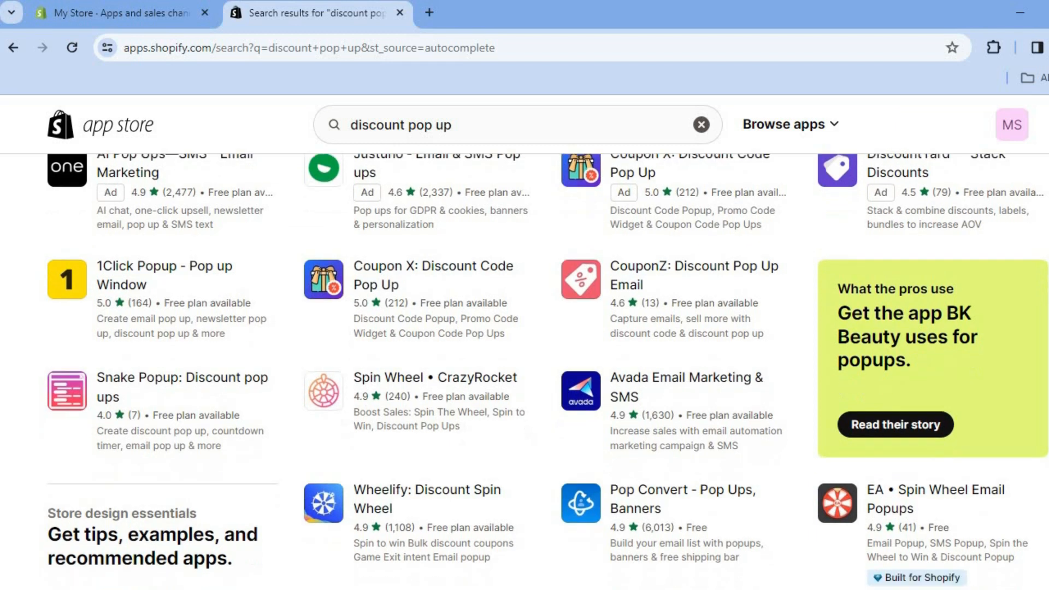
{"action": "scroll", "coordinate": [547, 371], "scroll_direction": "down", "scroll_amount": 1}
{"action": "scroll", "coordinate": [711, 480], "scroll_direction": "down", "scroll_amount": 1}
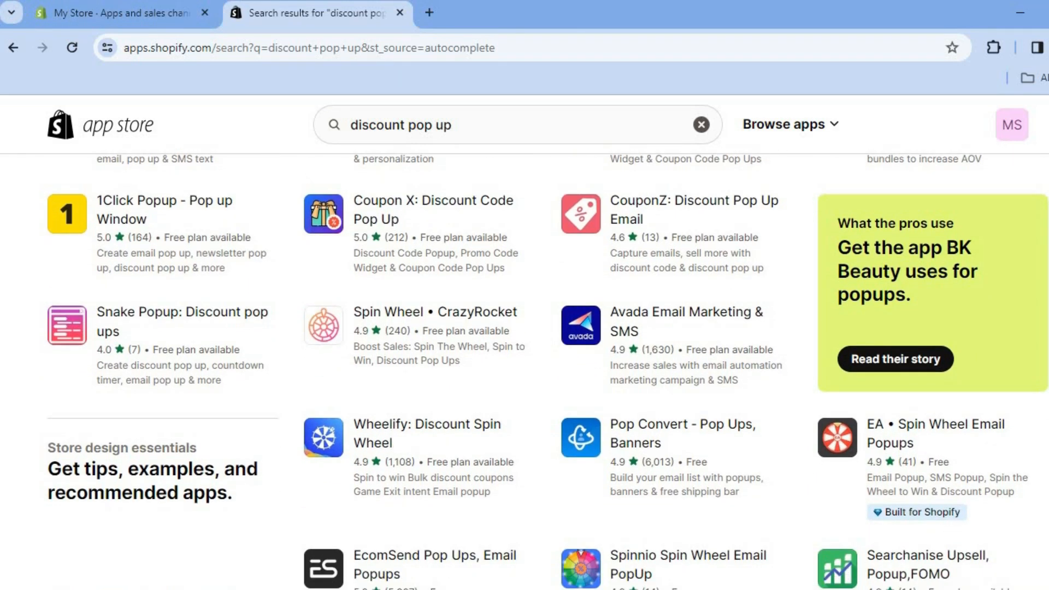
{"action": "left_click", "coordinate": [644, 441]}
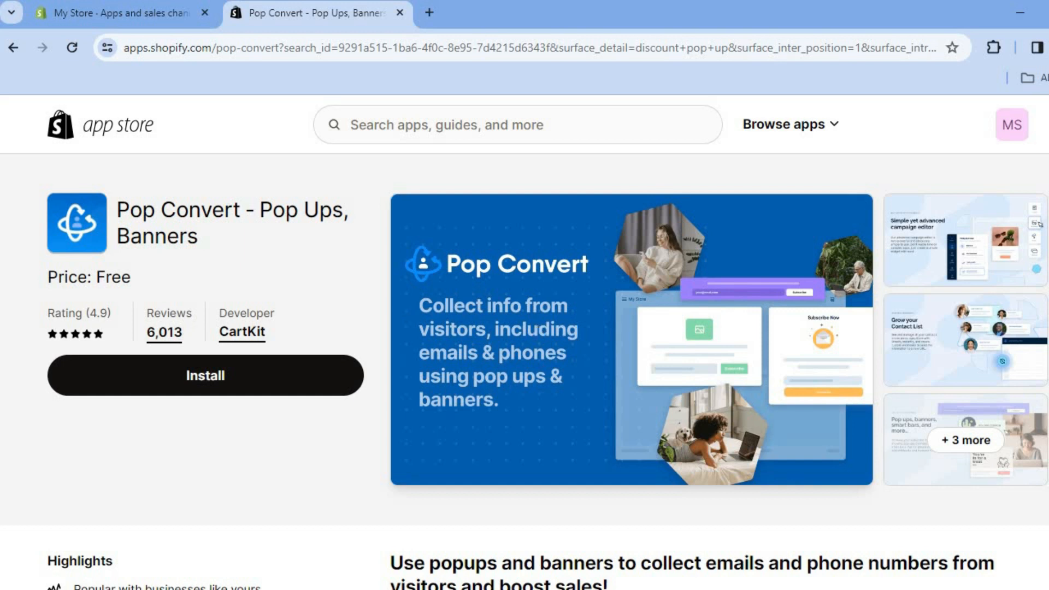
Step: Review the Pop Convert listing's description and reviews, and install the app on the store with the requested data access
{"action": "scroll", "coordinate": [524, 371], "scroll_direction": "down", "scroll_amount": 5}
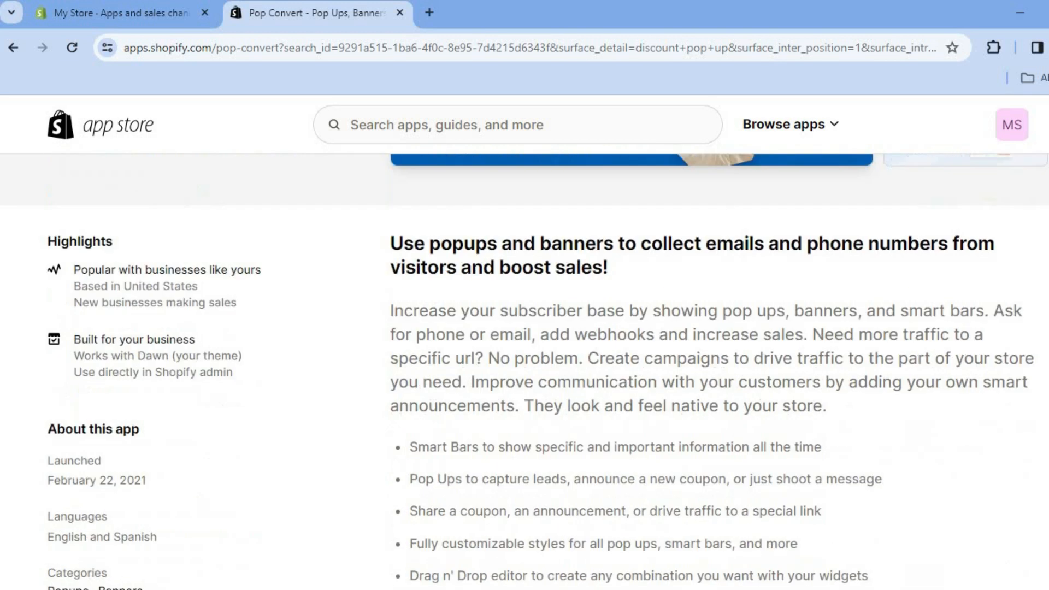
{"action": "scroll", "coordinate": [524, 372], "scroll_direction": "down", "scroll_amount": 8}
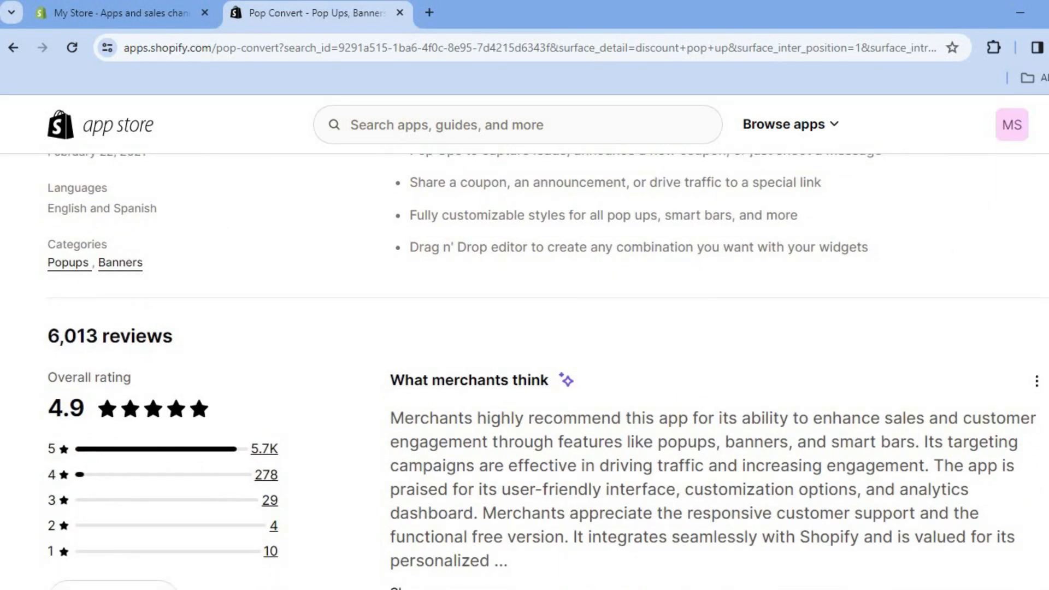
{"action": "scroll", "coordinate": [525, 371], "scroll_direction": "down", "scroll_amount": 4}
{"action": "scroll", "coordinate": [525, 372], "scroll_direction": "up", "scroll_amount": 5}
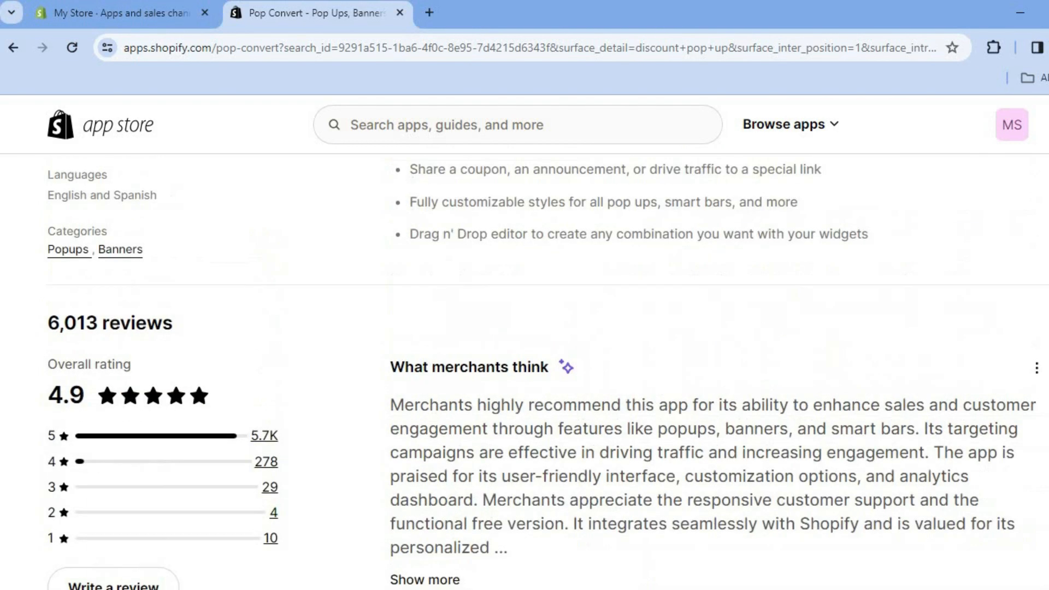
{"action": "scroll", "coordinate": [525, 371], "scroll_direction": "up", "scroll_amount": 2}
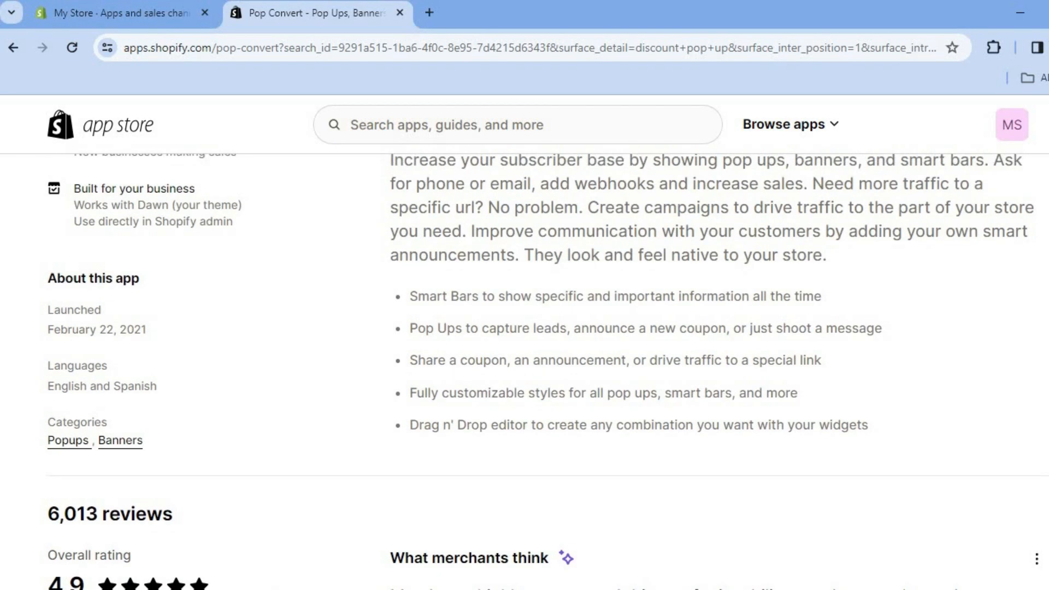
{"action": "scroll", "coordinate": [524, 371], "scroll_direction": "up", "scroll_amount": 7}
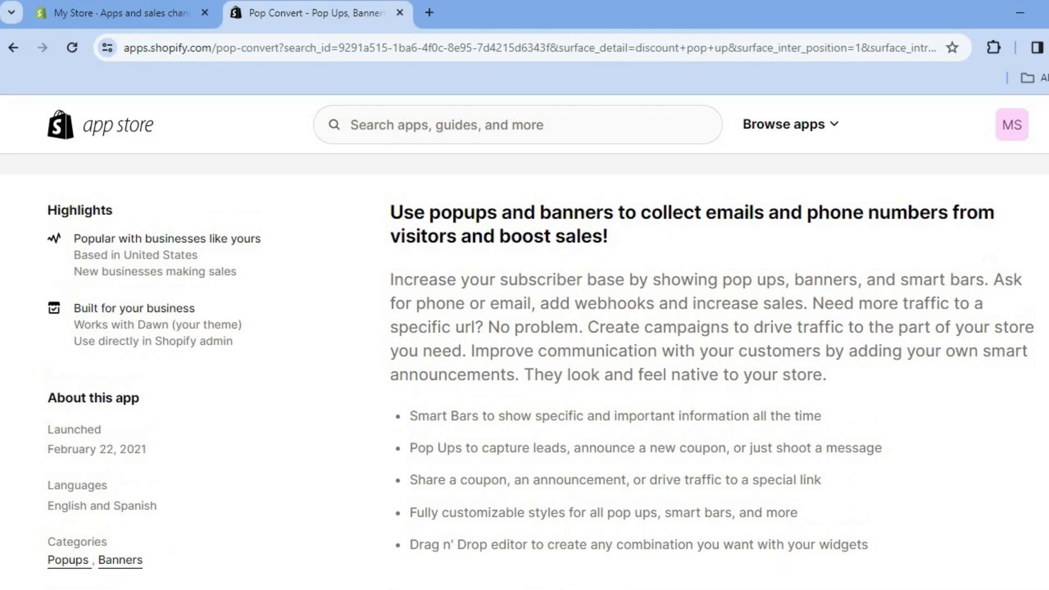
{"action": "scroll", "coordinate": [524, 372], "scroll_direction": "up", "scroll_amount": 2}
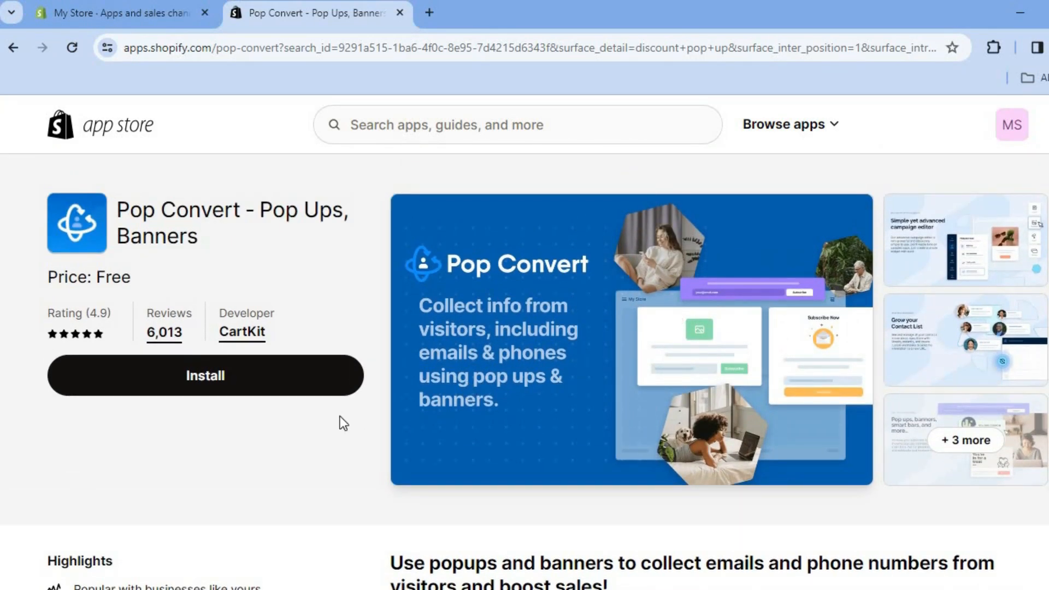
{"action": "left_click", "coordinate": [287, 385]}
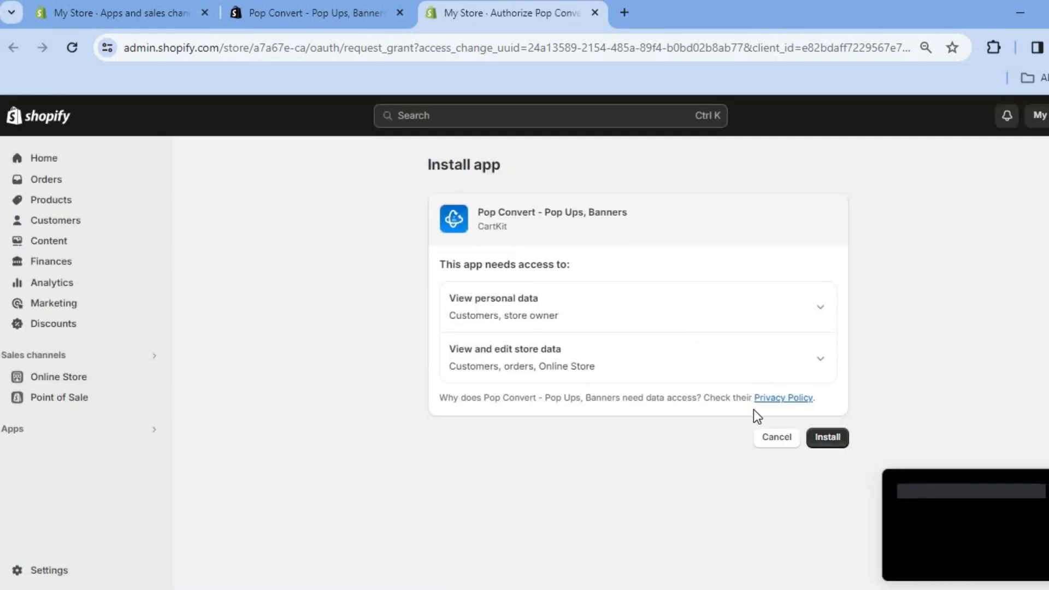
{"action": "left_click", "coordinate": [821, 439]}
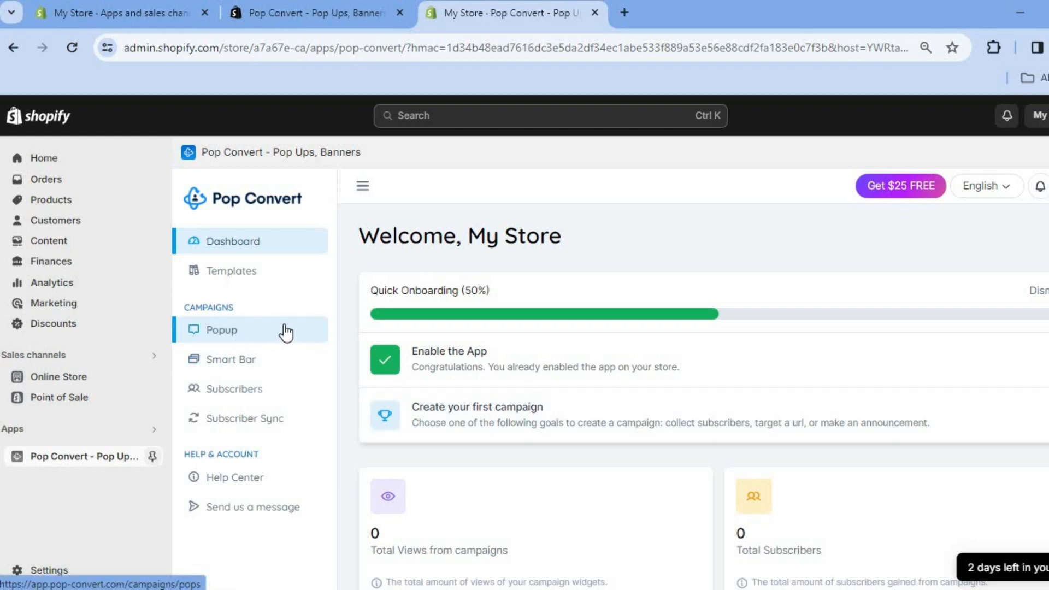
Step: Create a new popup campaign named "test" with Coupon as its goal
{"action": "left_click", "coordinate": [238, 343]}
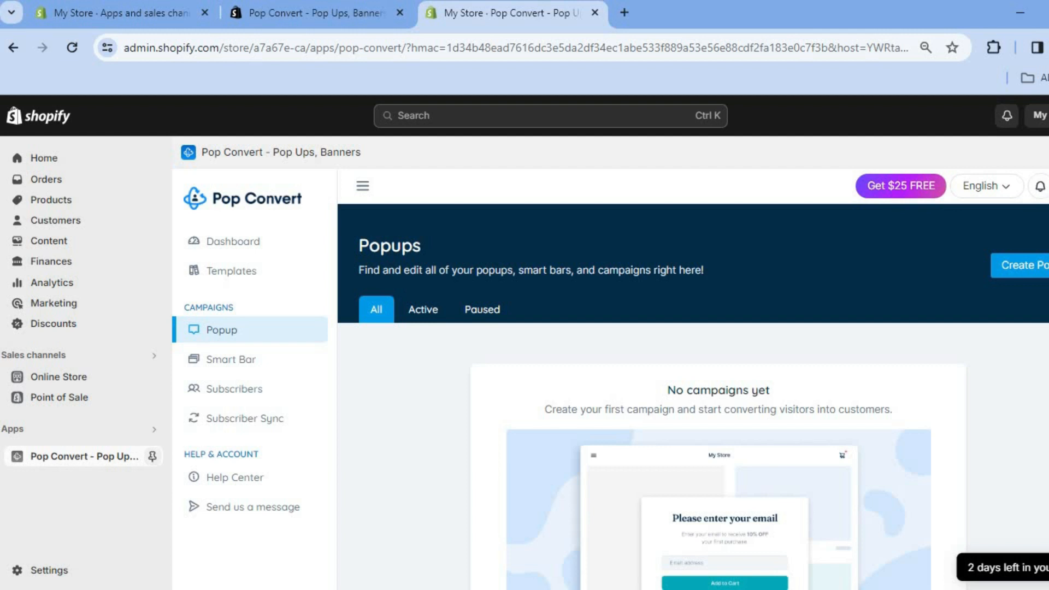
{"action": "left_click", "coordinate": [1029, 273]}
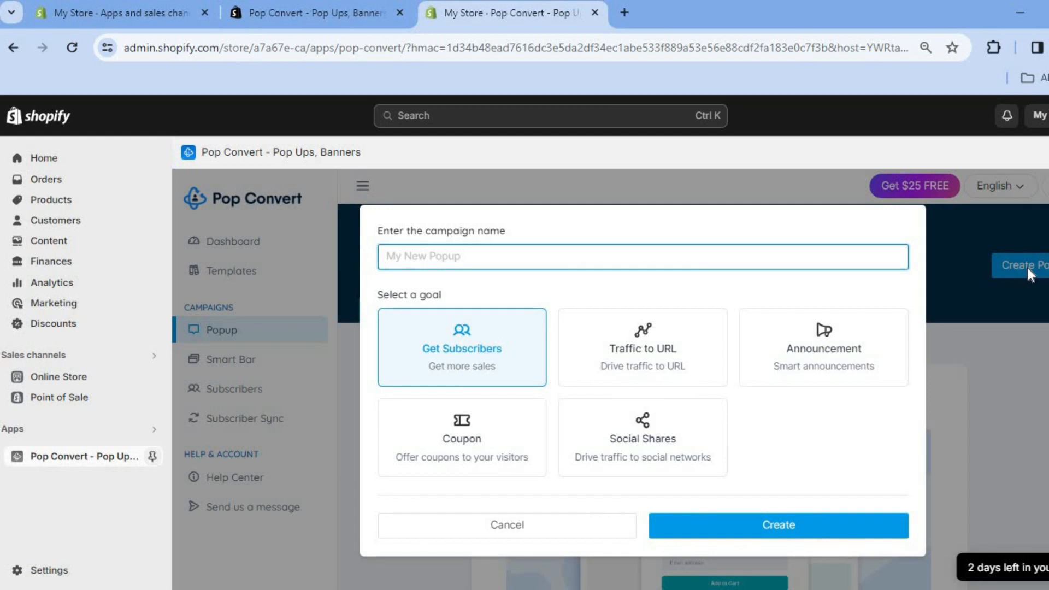
{"action": "type", "text": "test"}
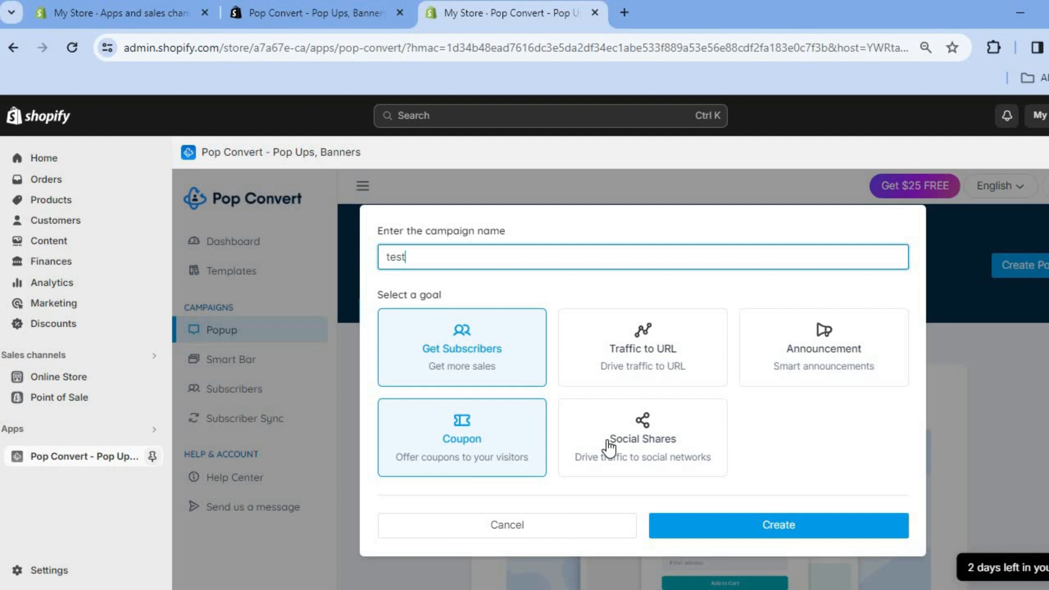
{"action": "left_click", "coordinate": [467, 446]}
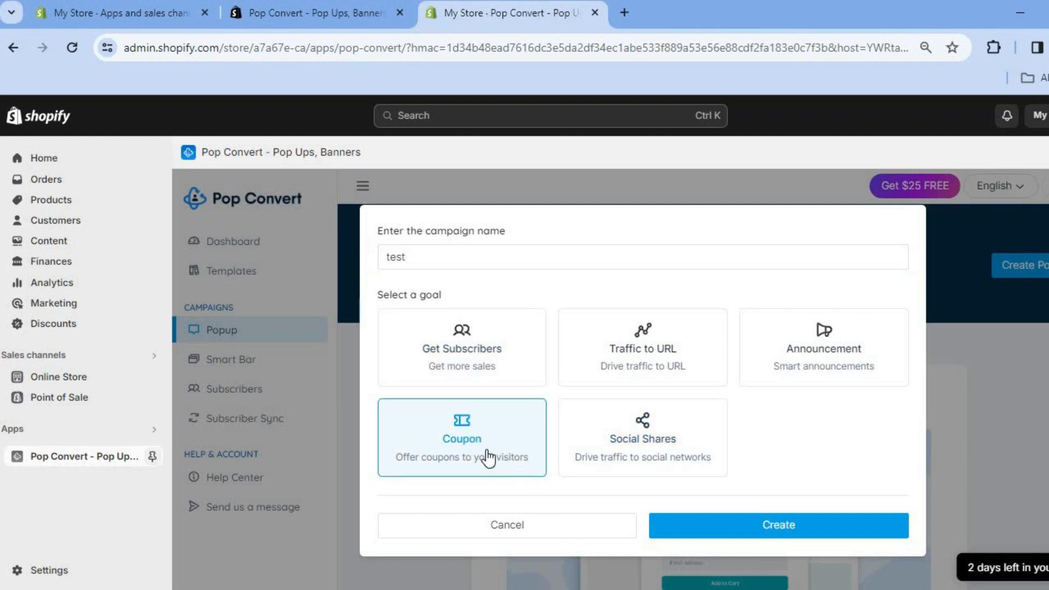
{"action": "left_click", "coordinate": [786, 530]}
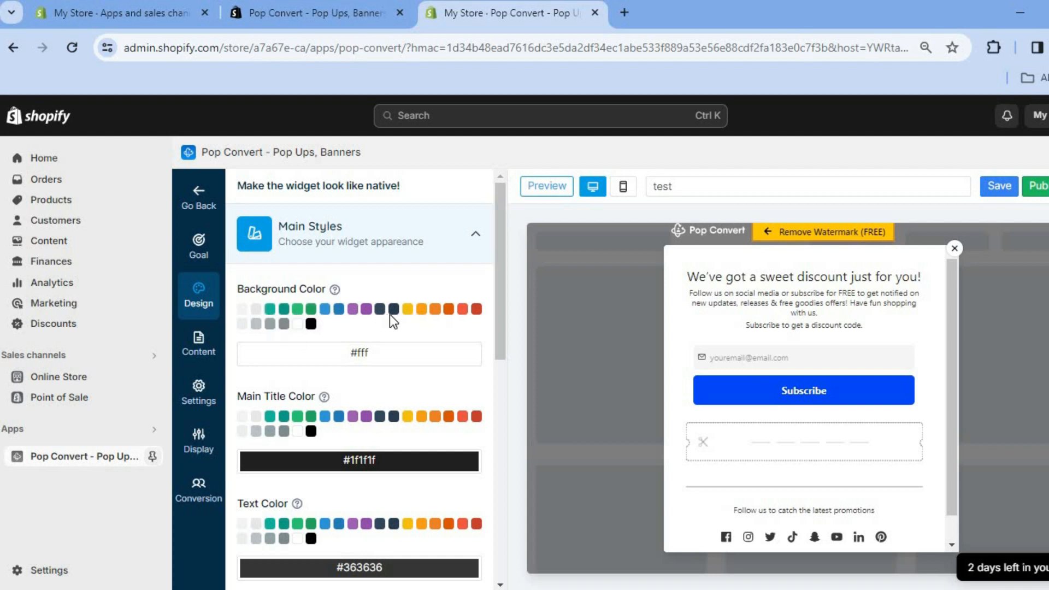
Step: Try yellow, blue and light grey as the popup's background color, and settle on teal #1abc9c
{"action": "left_click", "coordinate": [408, 310]}
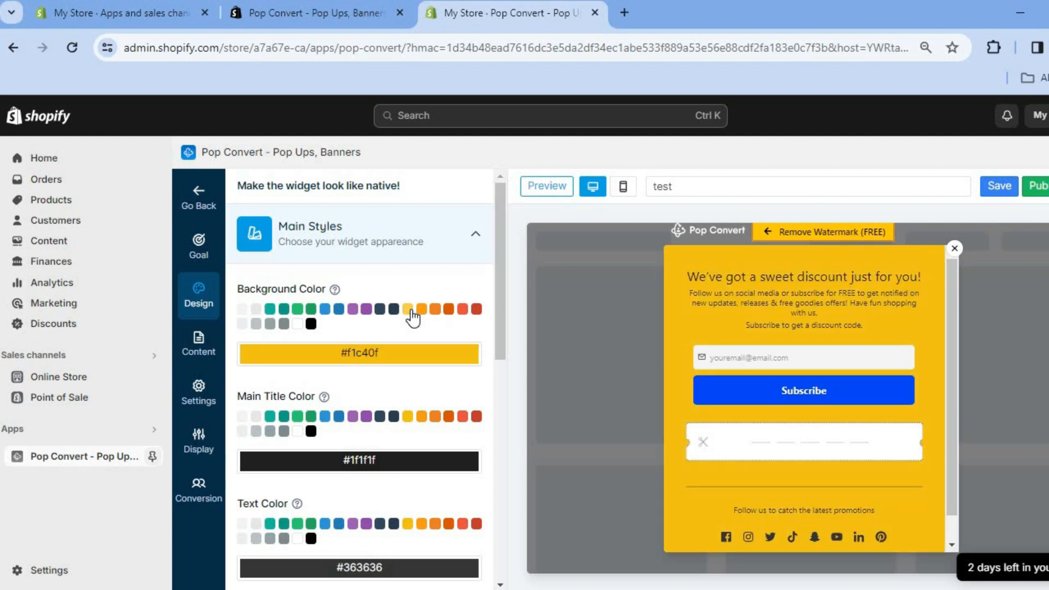
{"action": "left_click", "coordinate": [325, 309]}
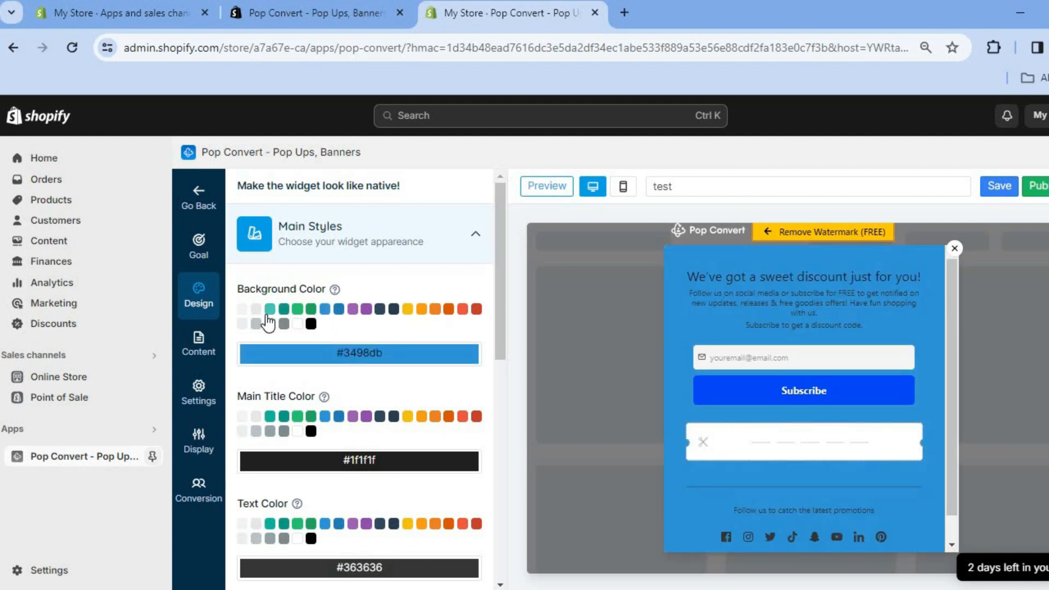
{"action": "left_click", "coordinate": [267, 316]}
{"action": "left_click", "coordinate": [258, 322]}
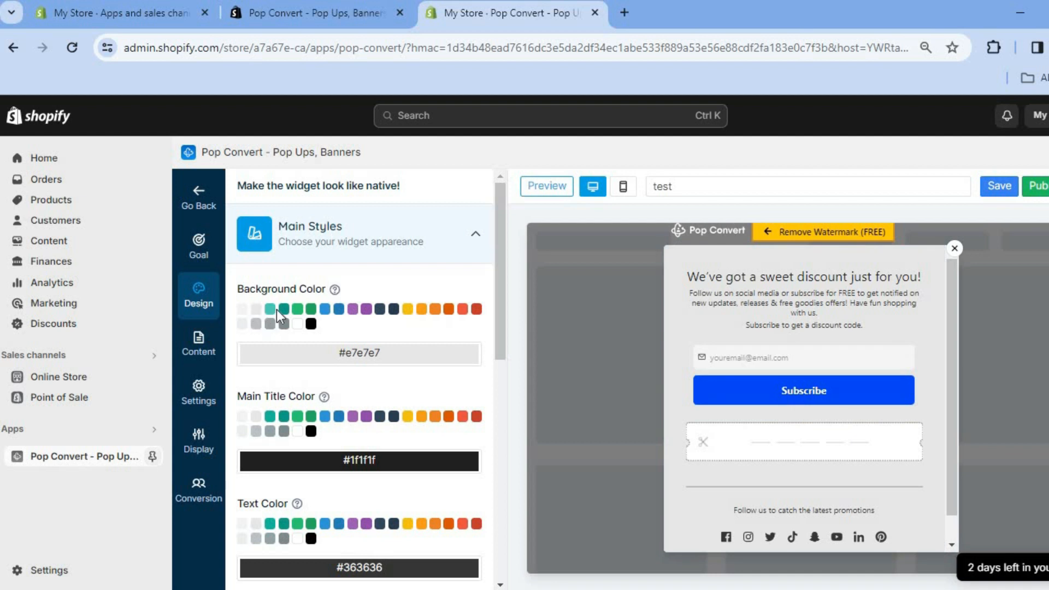
{"action": "left_click", "coordinate": [270, 310]}
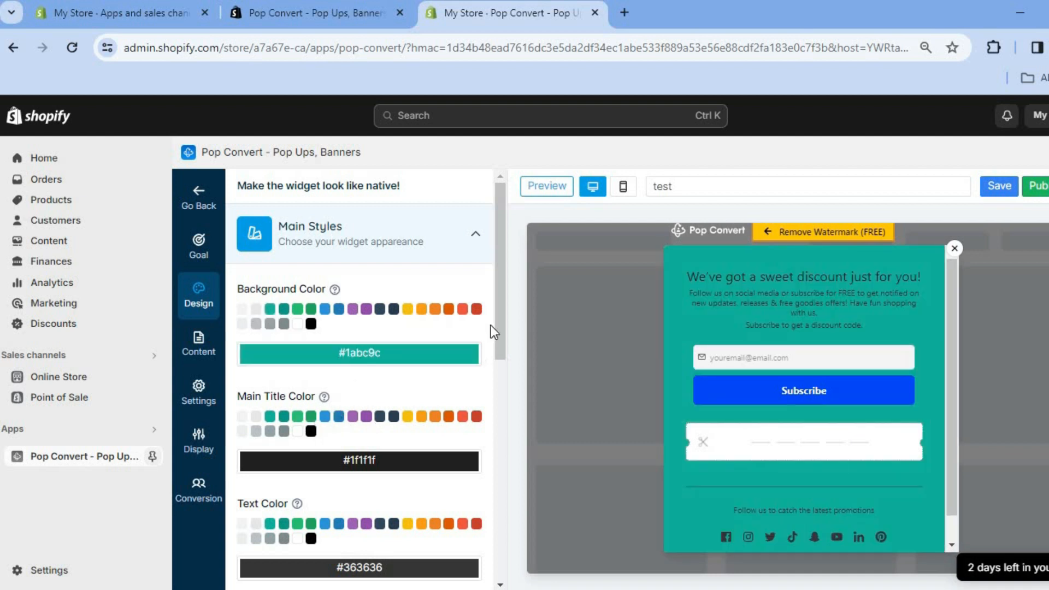
Step: Review the remaining main style options for background image, font family, overlay opacity, popup padding and maximum width
{"action": "left_click_drag", "start_coordinate": [501, 309], "coordinate": [496, 470]}
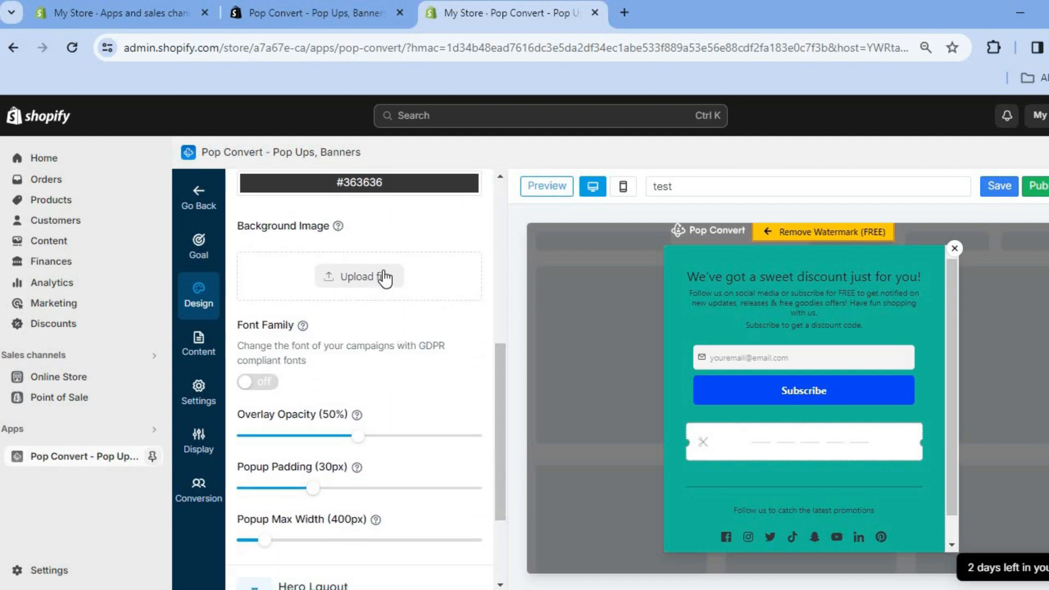
{"action": "left_click_drag", "start_coordinate": [500, 395], "coordinate": [500, 460]}
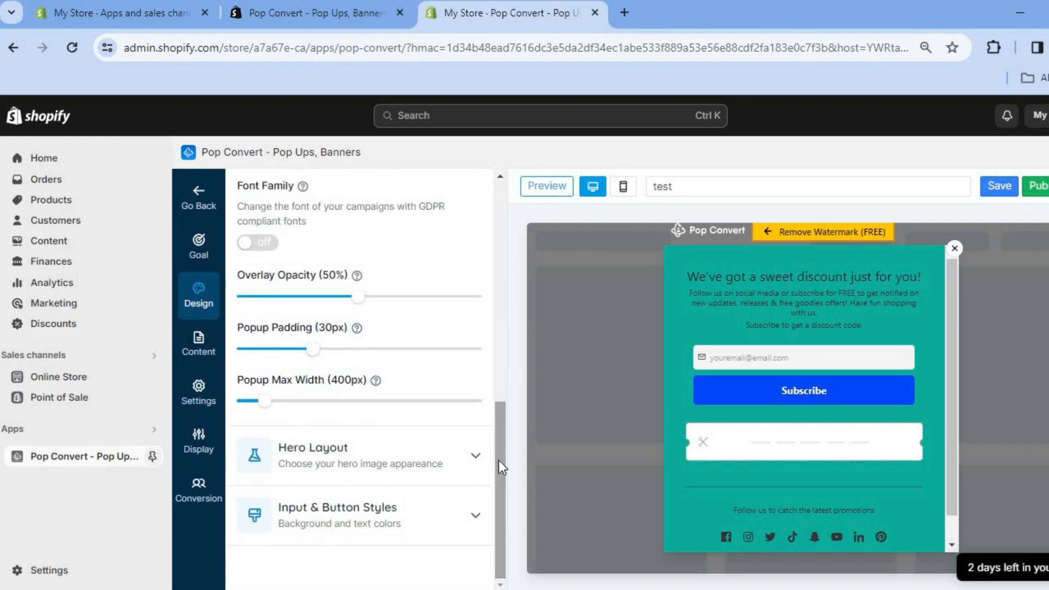
{"action": "mouse_move", "coordinate": [369, 280]}
{"action": "left_click_drag", "start_coordinate": [500, 435], "coordinate": [497, 405]}
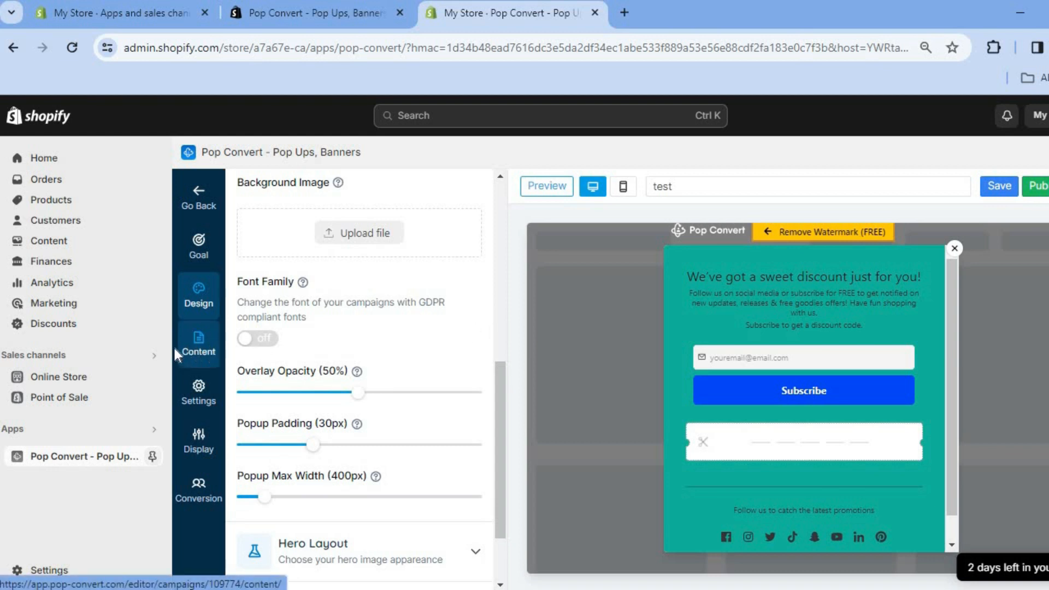
Step: Open the popup's content settings and review the discount heading and description text in the main text block
{"action": "left_click", "coordinate": [189, 352]}
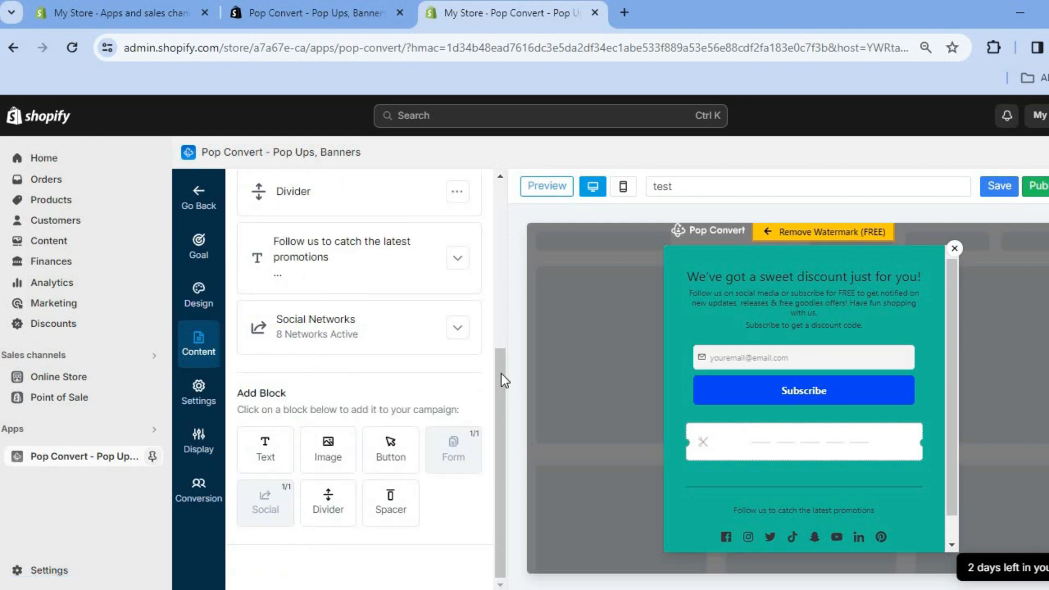
{"action": "left_click_drag", "start_coordinate": [497, 379], "coordinate": [491, 250]}
{"action": "left_click", "coordinate": [371, 282]}
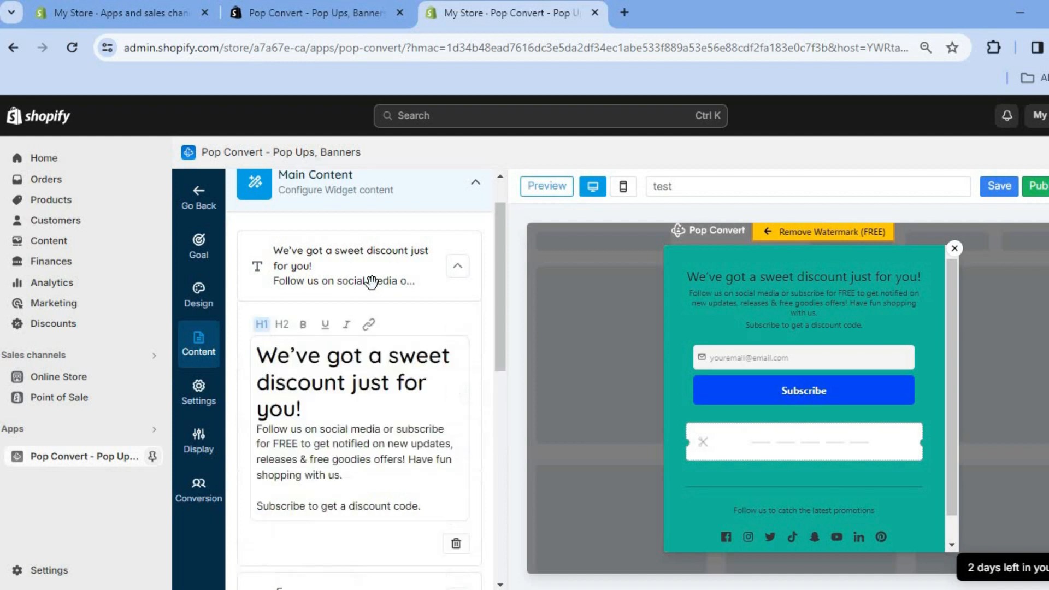
{"action": "left_click", "coordinate": [355, 443]}
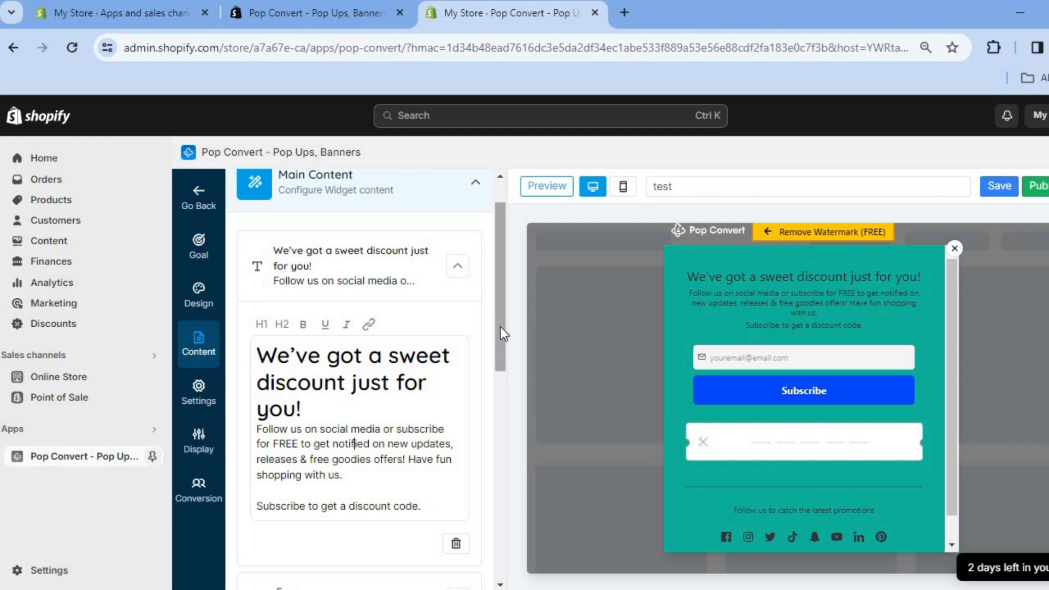
Step: Enable the Name field in the popup's form block and check its submit button label
{"action": "left_click_drag", "start_coordinate": [500, 327], "coordinate": [500, 435]}
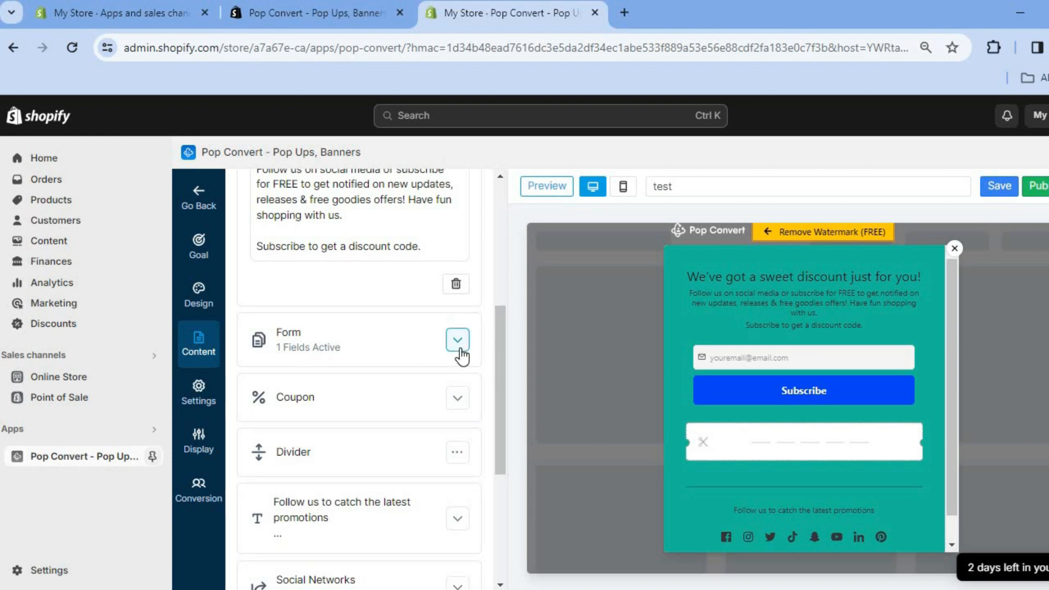
{"action": "left_click", "coordinate": [459, 349]}
{"action": "left_click_drag", "start_coordinate": [498, 338], "coordinate": [499, 385]}
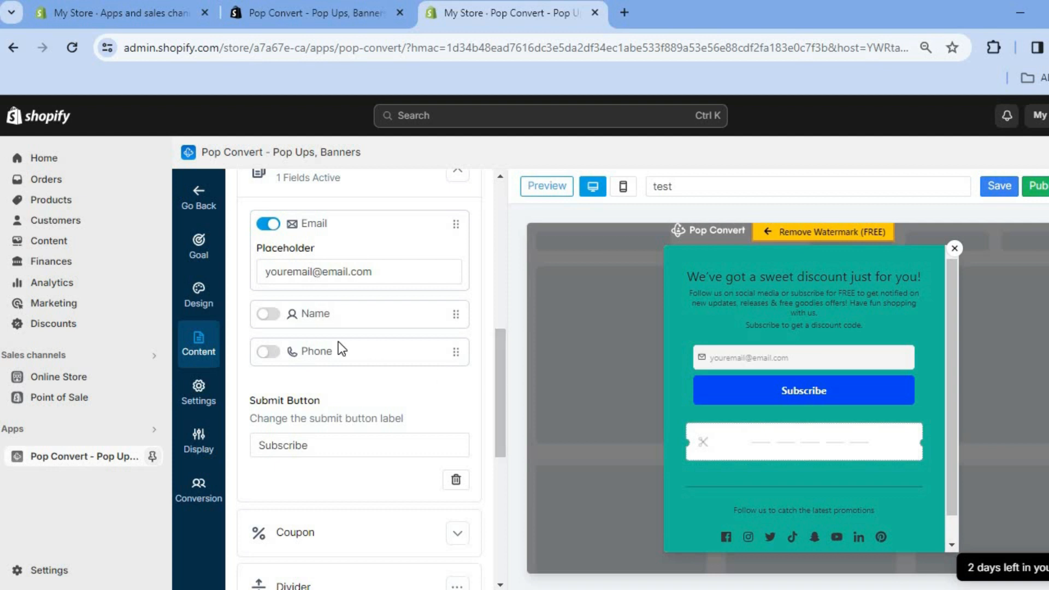
{"action": "left_click", "coordinate": [265, 316]}
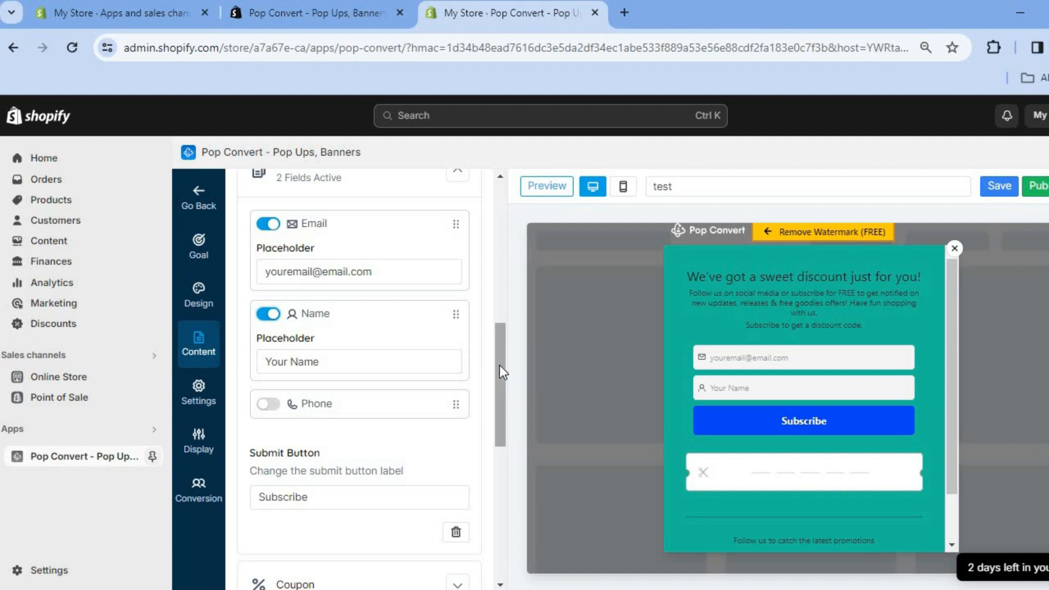
{"action": "left_click_drag", "start_coordinate": [500, 362], "coordinate": [499, 421]}
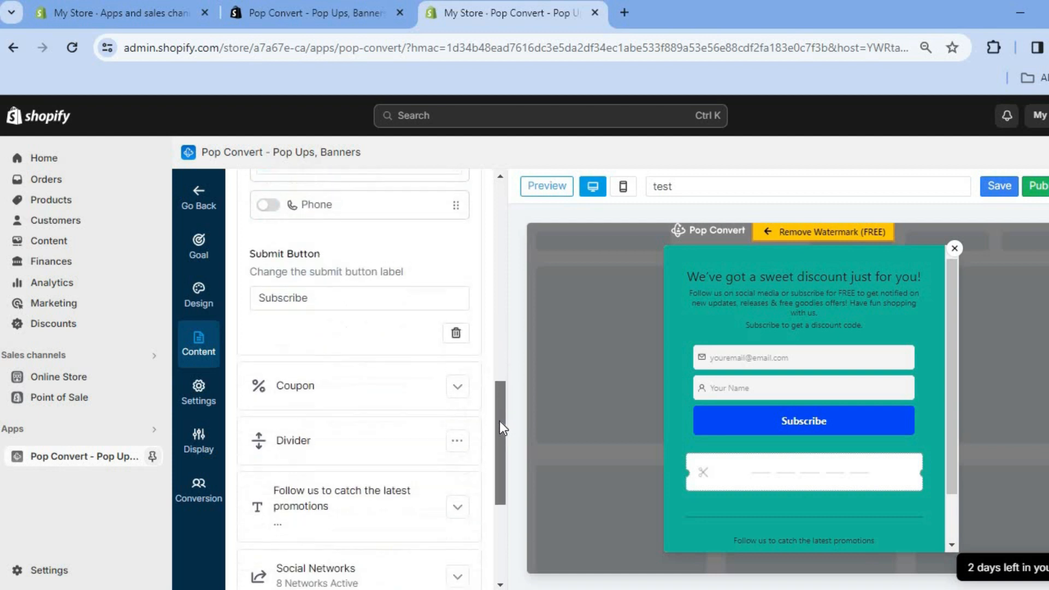
{"action": "left_click", "coordinate": [323, 296]}
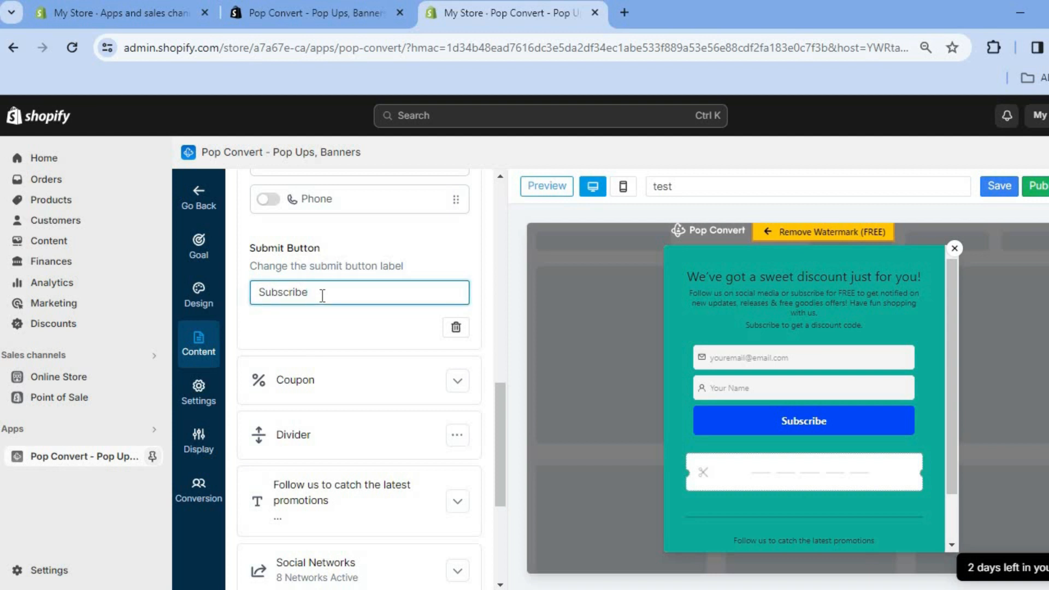
Step: Examine the Coupon block's code field and the Social Networks block's URL fields from Facebook to Pinterest
{"action": "left_click", "coordinate": [459, 383]}
{"action": "left_click_drag", "start_coordinate": [499, 396], "coordinate": [499, 437]}
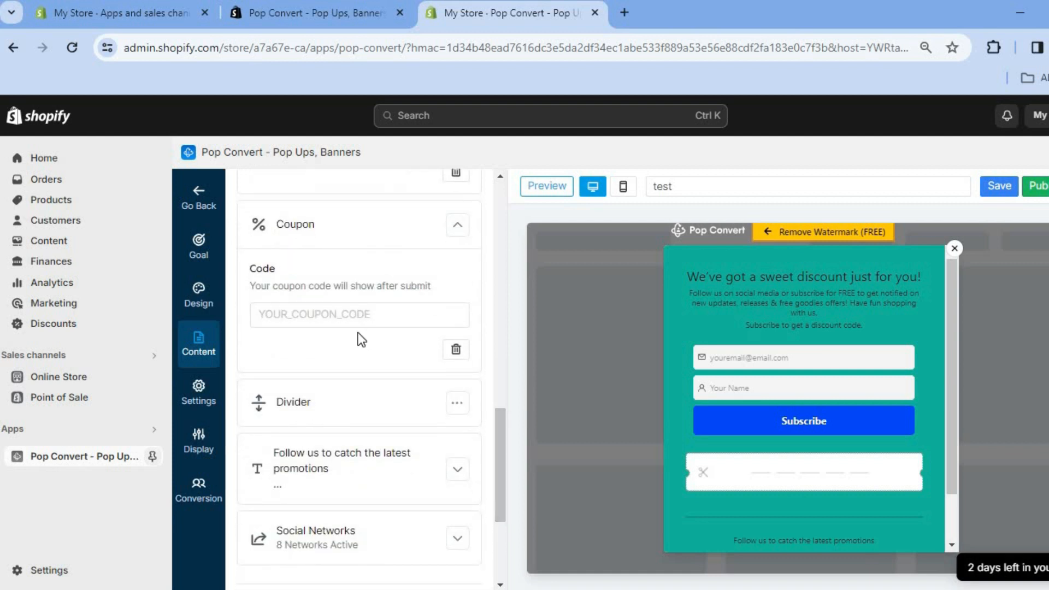
{"action": "left_click", "coordinate": [321, 311]}
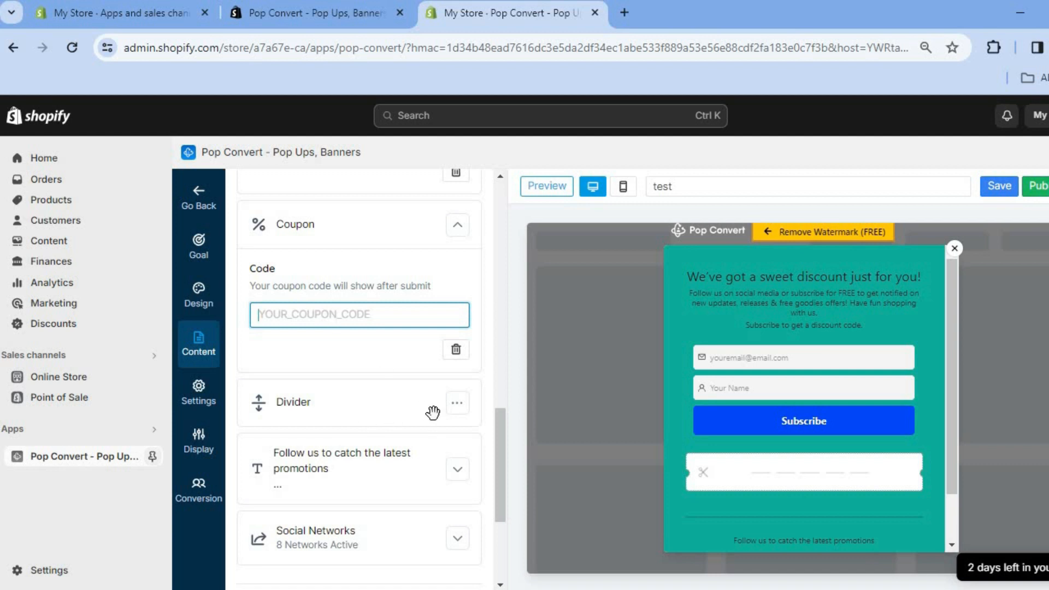
{"action": "left_click_drag", "start_coordinate": [500, 463], "coordinate": [500, 509]}
{"action": "left_click", "coordinate": [462, 377]}
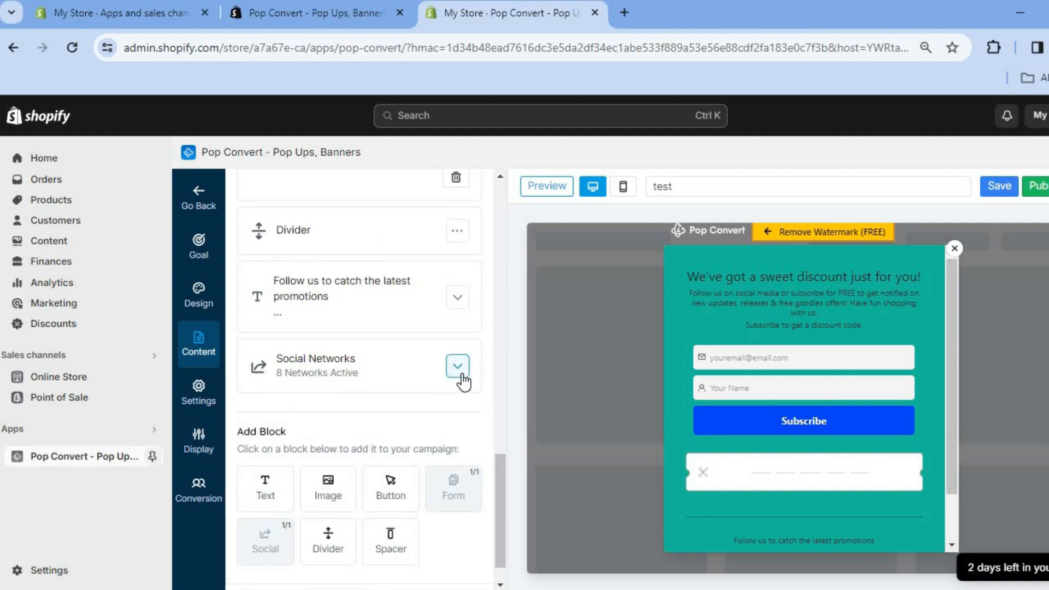
{"action": "left_click", "coordinate": [429, 444]}
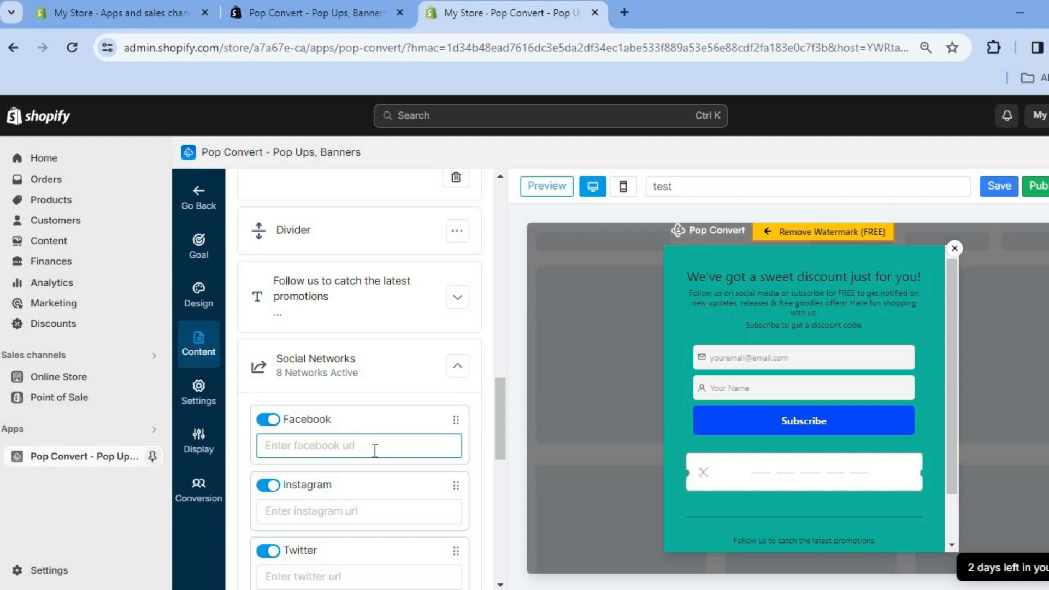
{"action": "left_click_drag", "start_coordinate": [498, 430], "coordinate": [496, 526]}
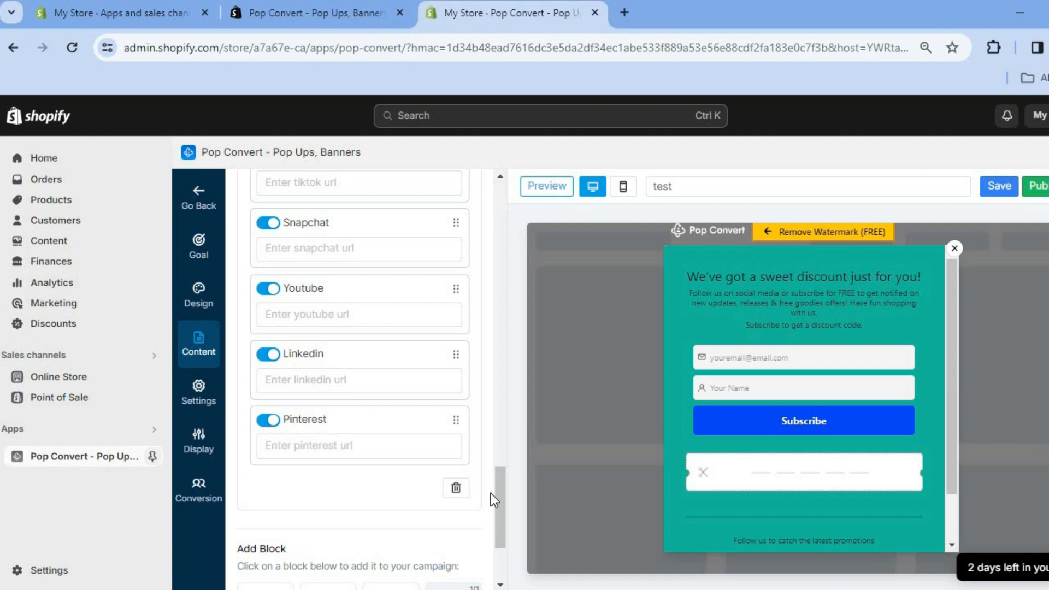
{"action": "left_click_drag", "start_coordinate": [497, 496], "coordinate": [496, 527]}
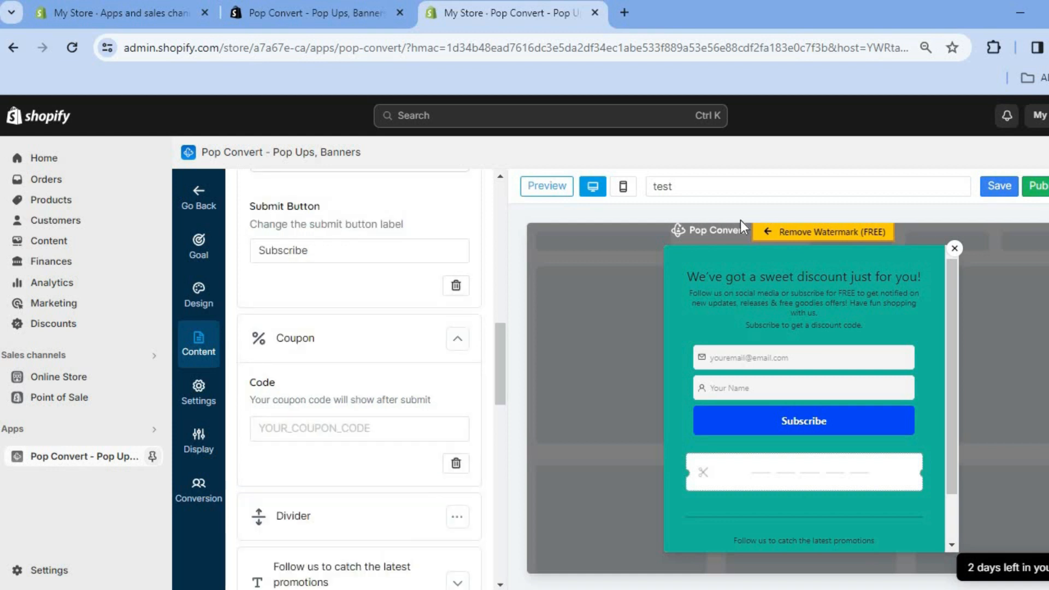
Step: Open the store's Discounts page in a new browser tab to obtain a code for the popup's coupon field
{"action": "left_click", "coordinate": [312, 428]}
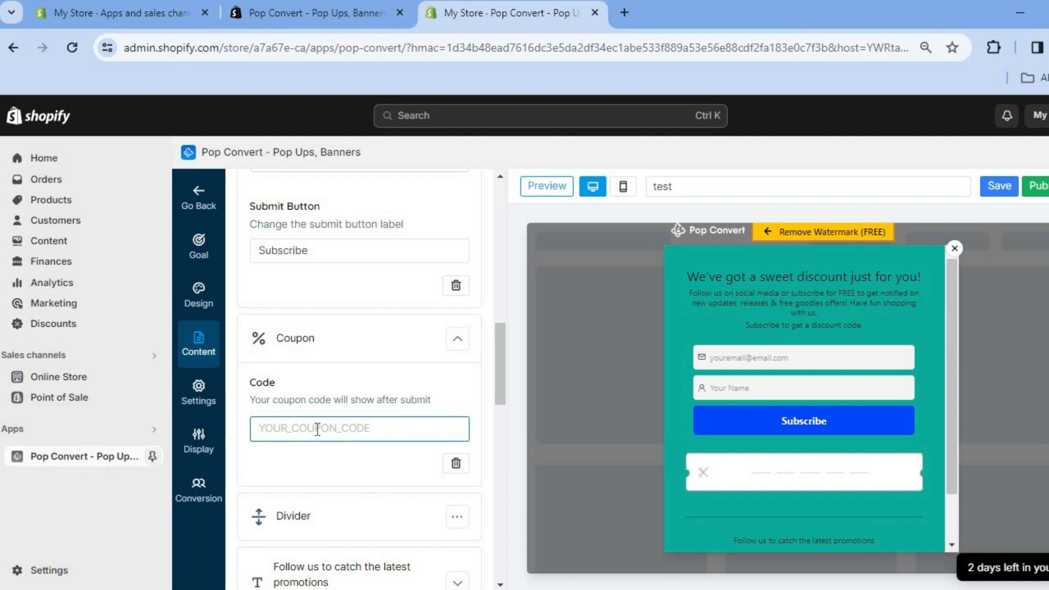
{"action": "right_click", "coordinate": [70, 327]}
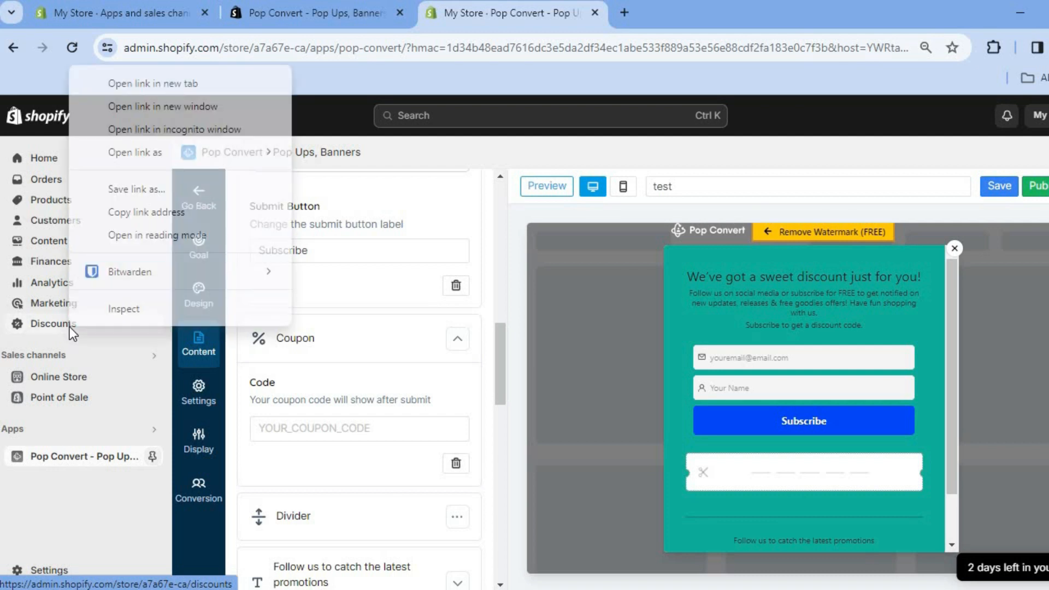
{"action": "left_click", "coordinate": [211, 90]}
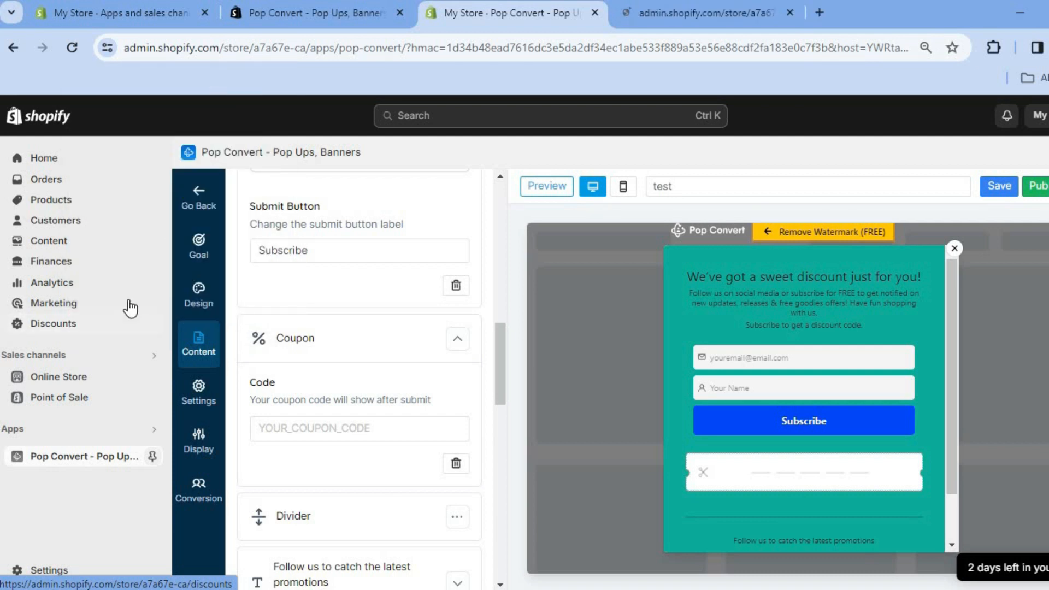
{"action": "left_click", "coordinate": [684, 14]}
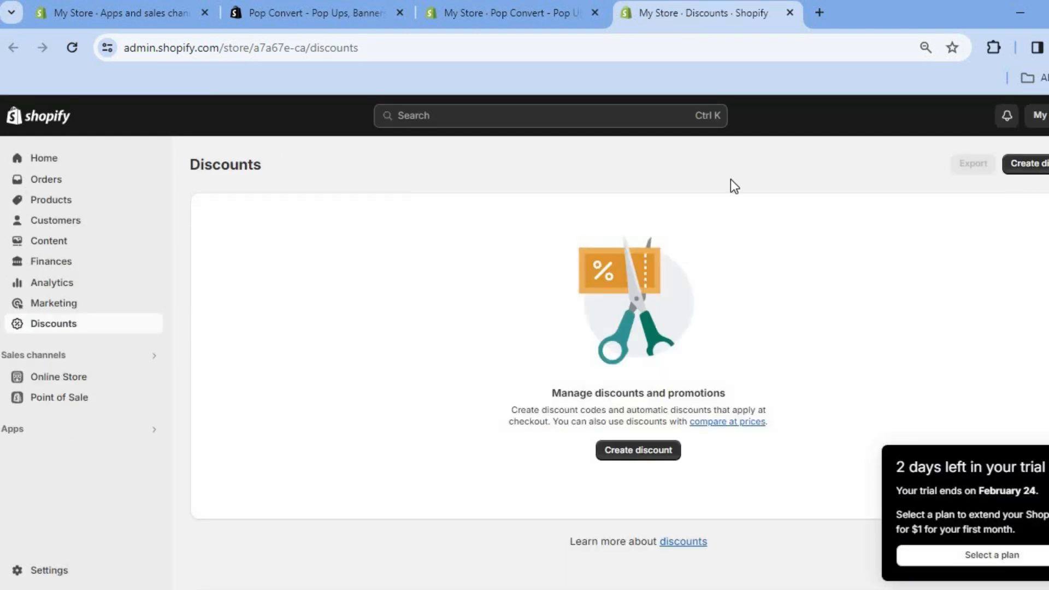
Step: Start an Amount off products discount with a randomly generated code and a value of 10 percent
{"action": "left_click", "coordinate": [624, 451]}
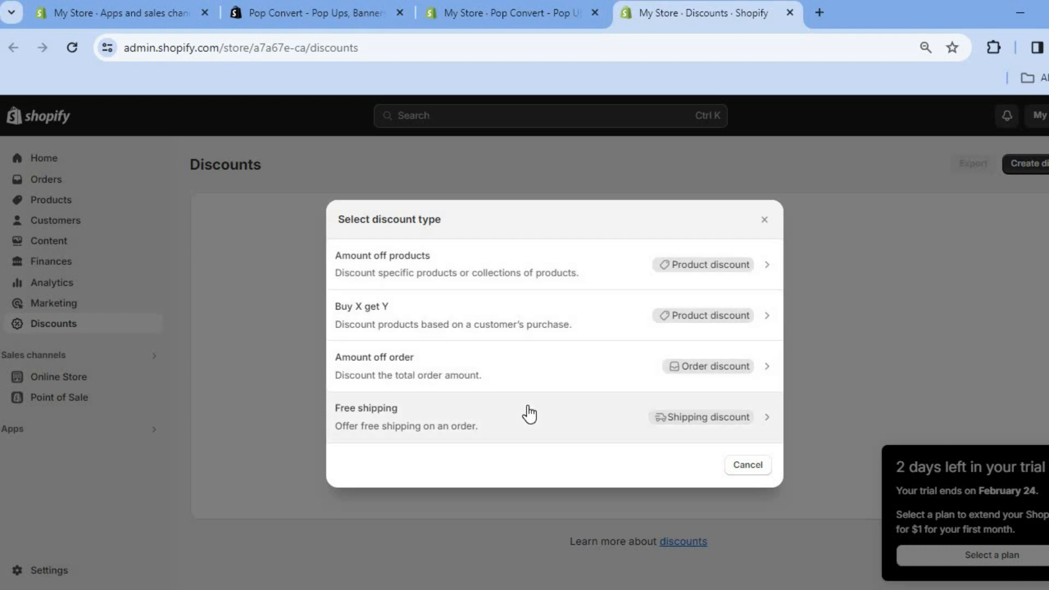
{"action": "left_click", "coordinate": [554, 271]}
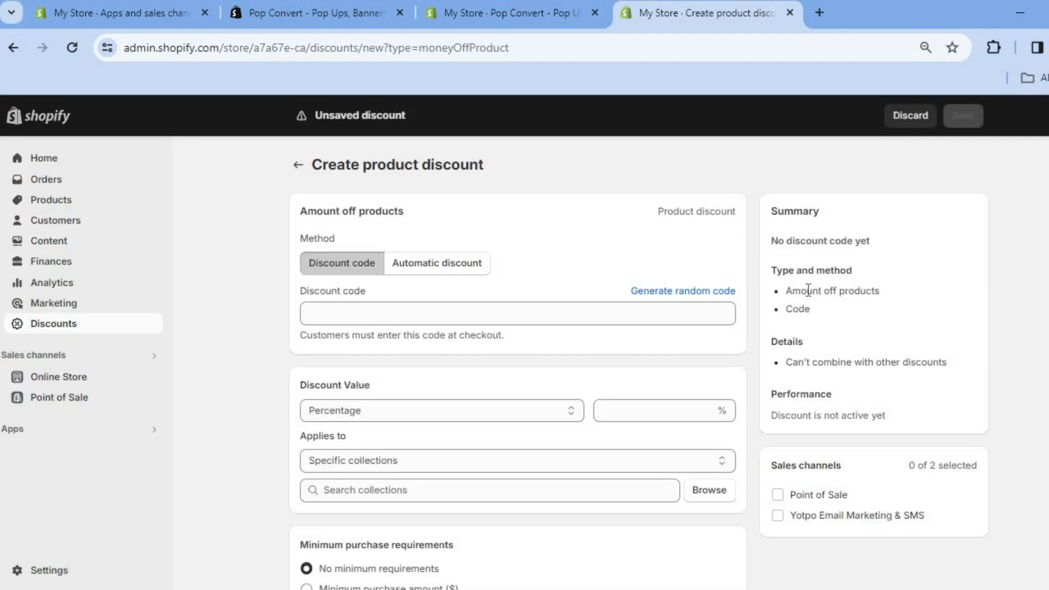
{"action": "left_click", "coordinate": [683, 290]}
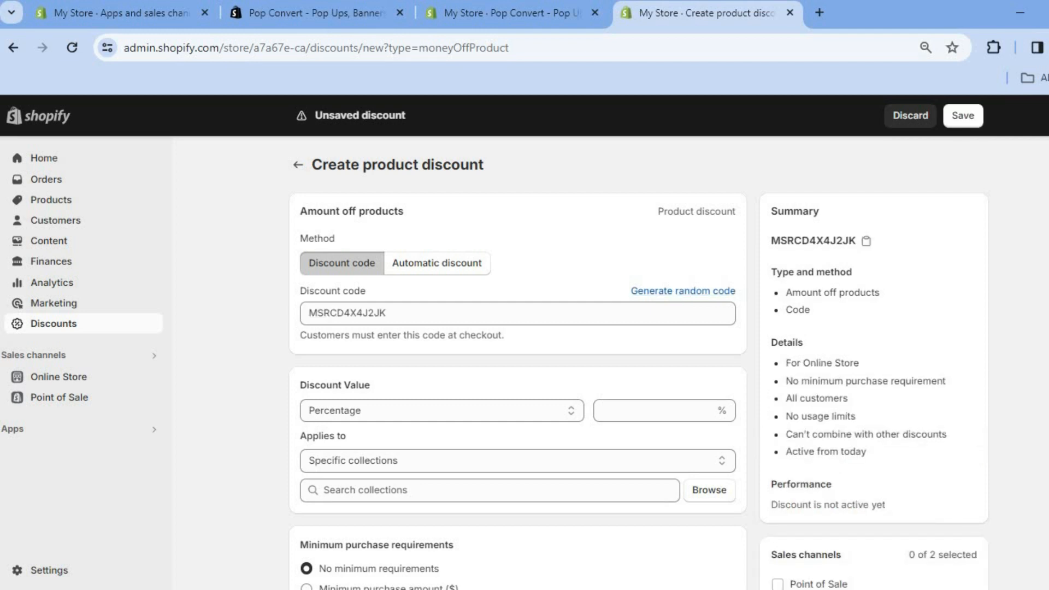
{"action": "scroll", "coordinate": [639, 364], "scroll_direction": "down", "scroll_amount": 2}
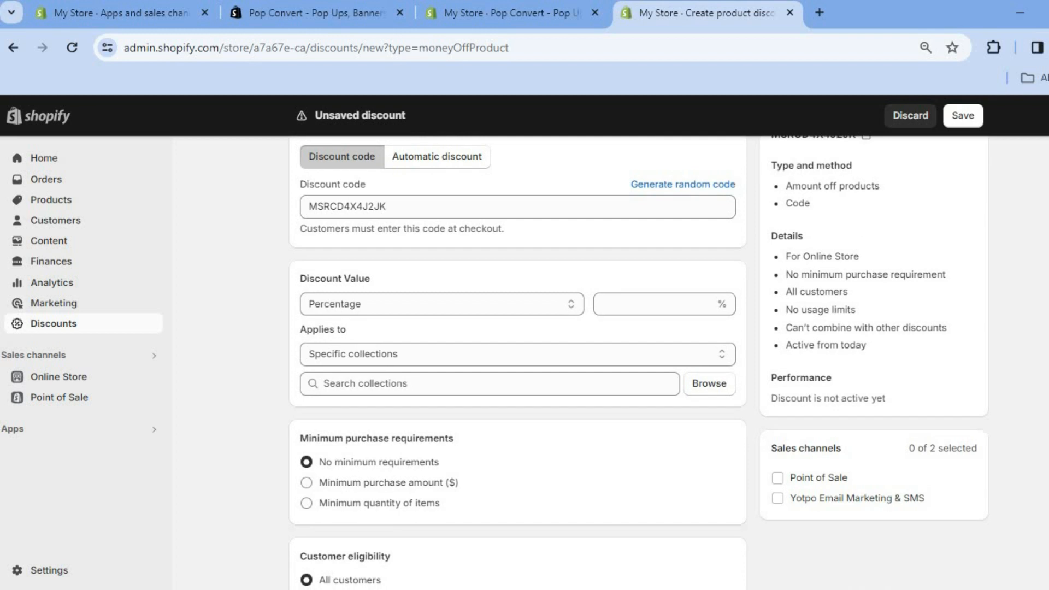
{"action": "left_click", "coordinate": [701, 300]}
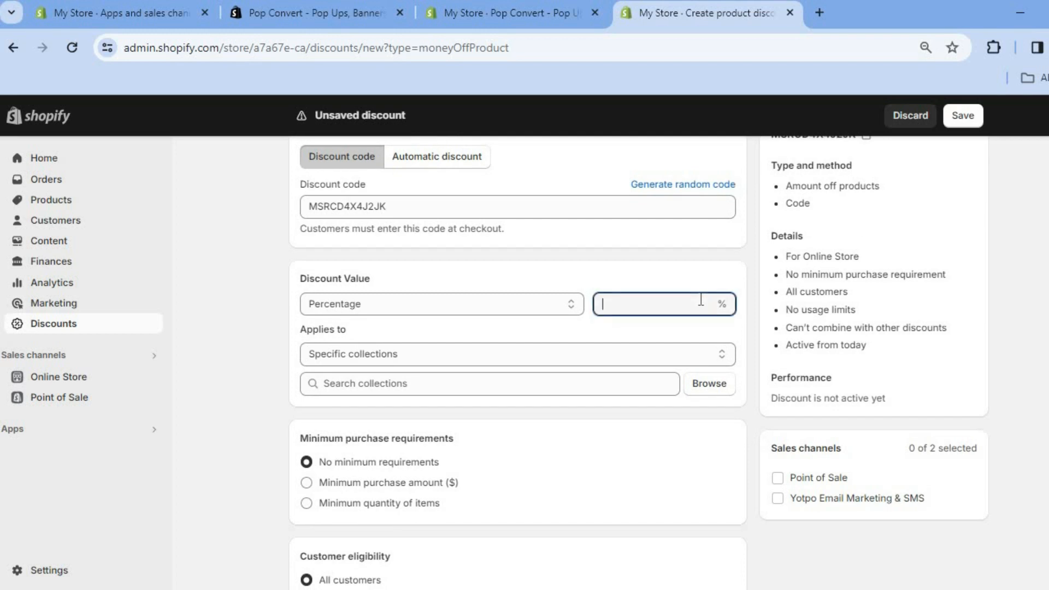
{"action": "type", "text": "10"}
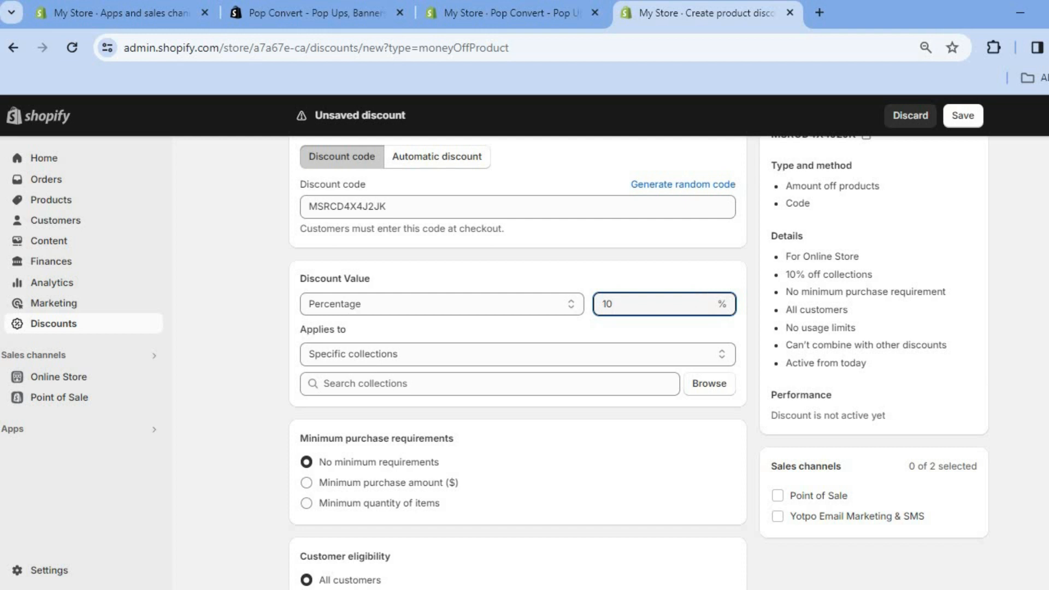
Step: Apply the discount to specific products and add Test Product
{"action": "scroll", "coordinate": [752, 363], "scroll_direction": "down", "scroll_amount": 3}
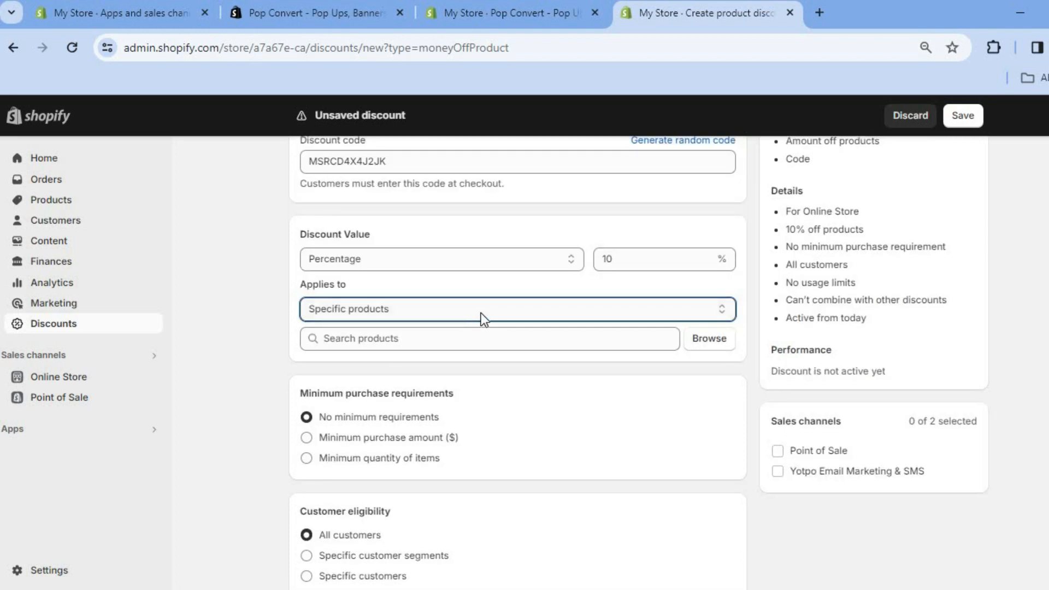
{"action": "left_click", "coordinate": [483, 319]}
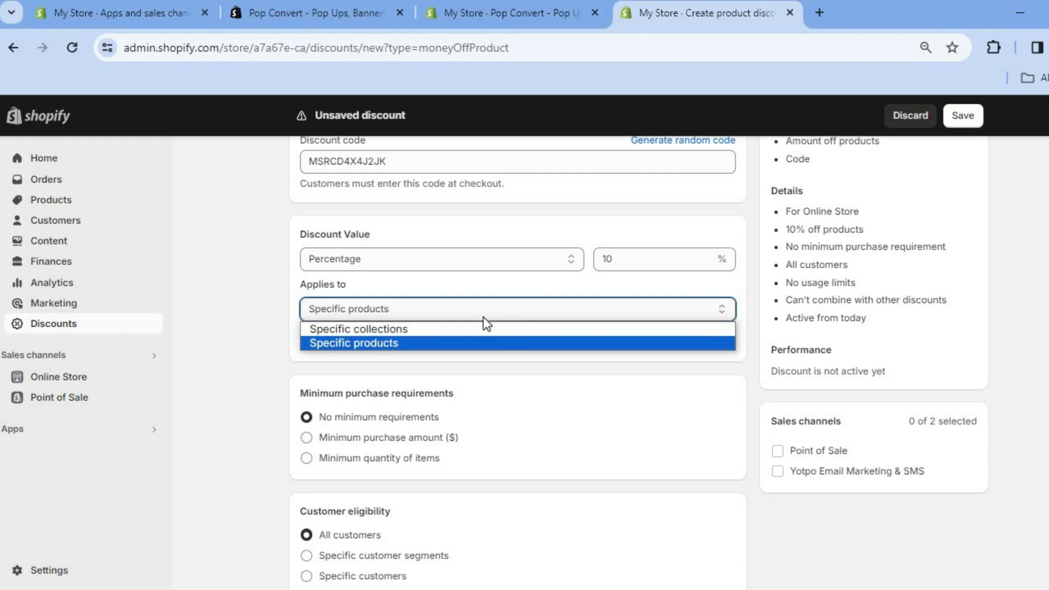
{"action": "left_click", "coordinate": [480, 345]}
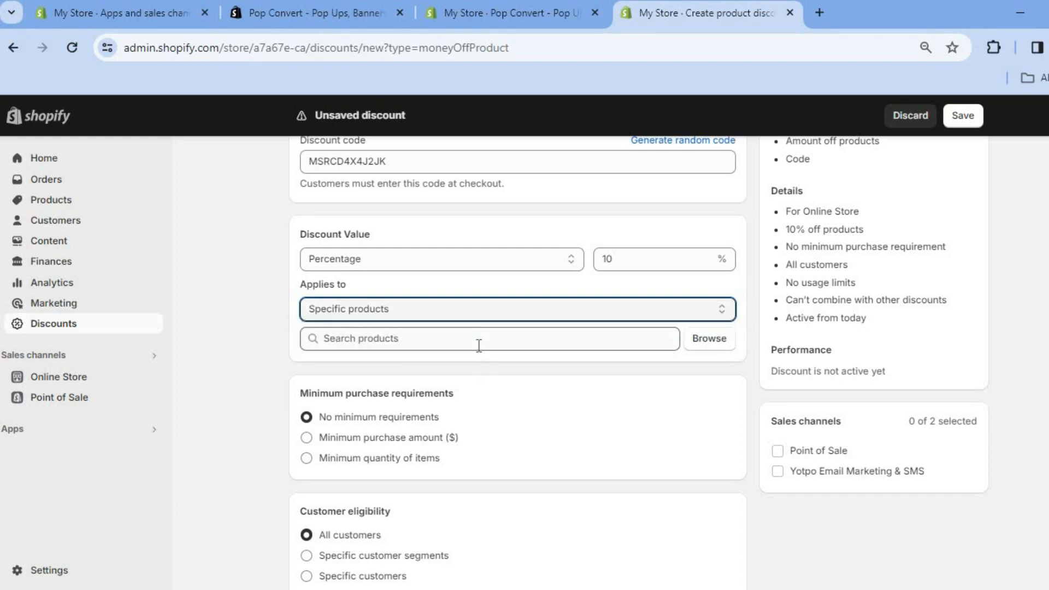
{"action": "left_click", "coordinate": [717, 343]}
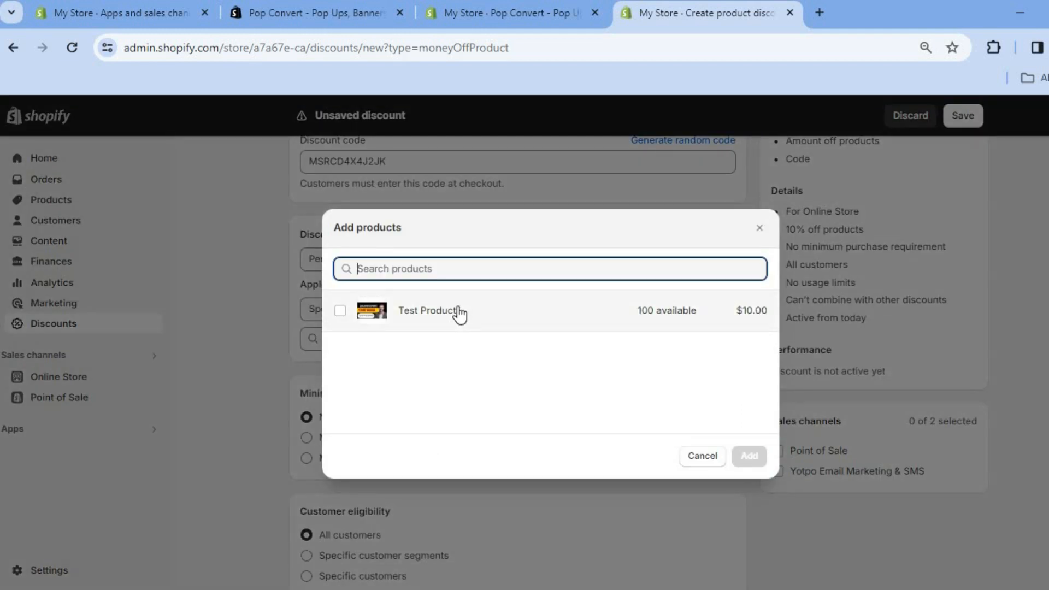
{"action": "left_click", "coordinate": [409, 319]}
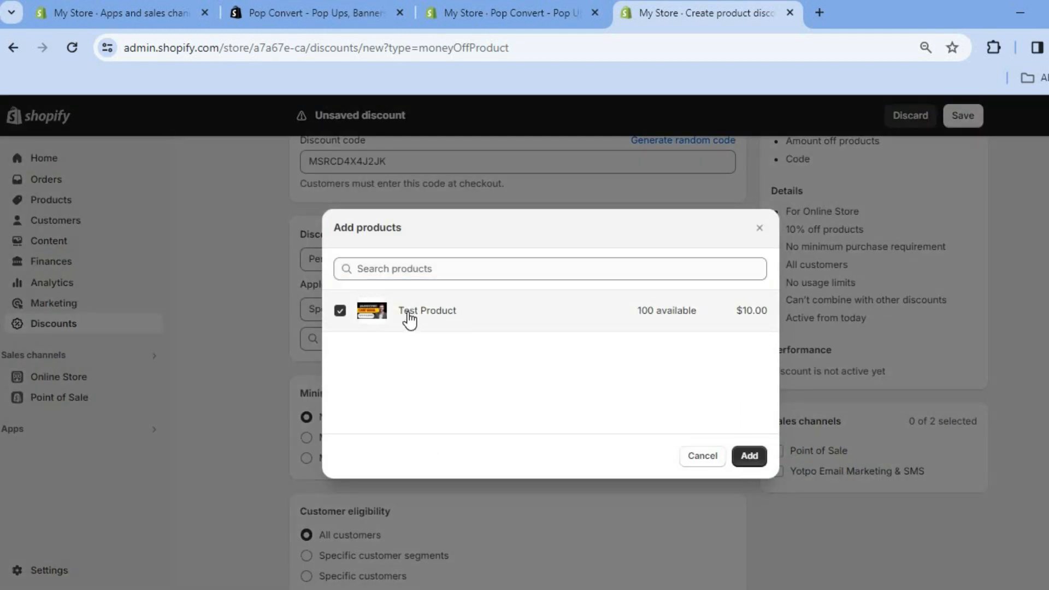
{"action": "left_click", "coordinate": [741, 457]}
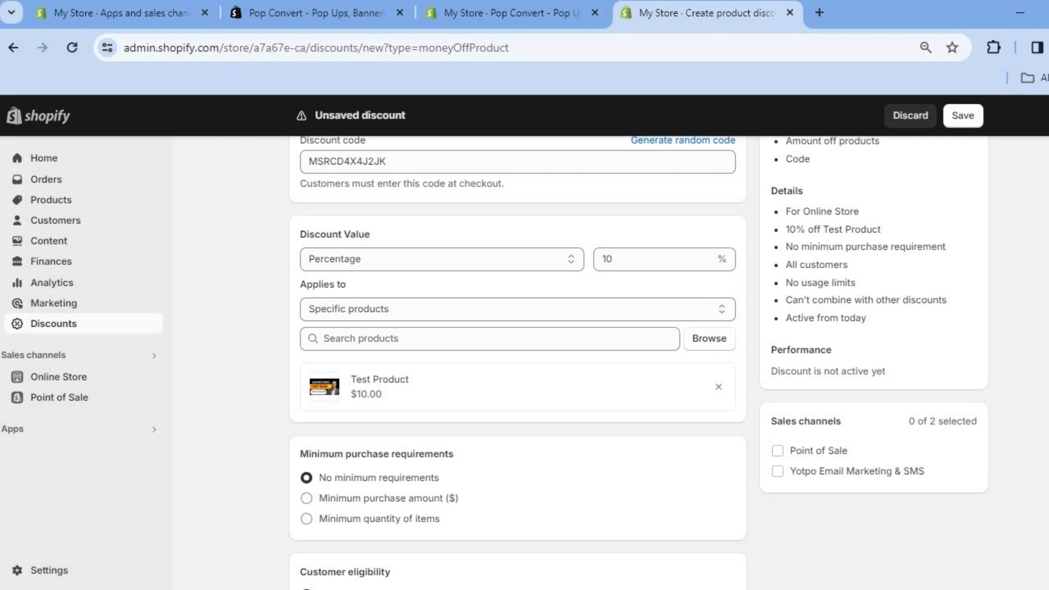
Step: Review the discount's purchase requirements, customer eligibility, usage limits, combinations and active dates, and save the discount
{"action": "scroll", "coordinate": [518, 361], "scroll_direction": "down", "scroll_amount": 3}
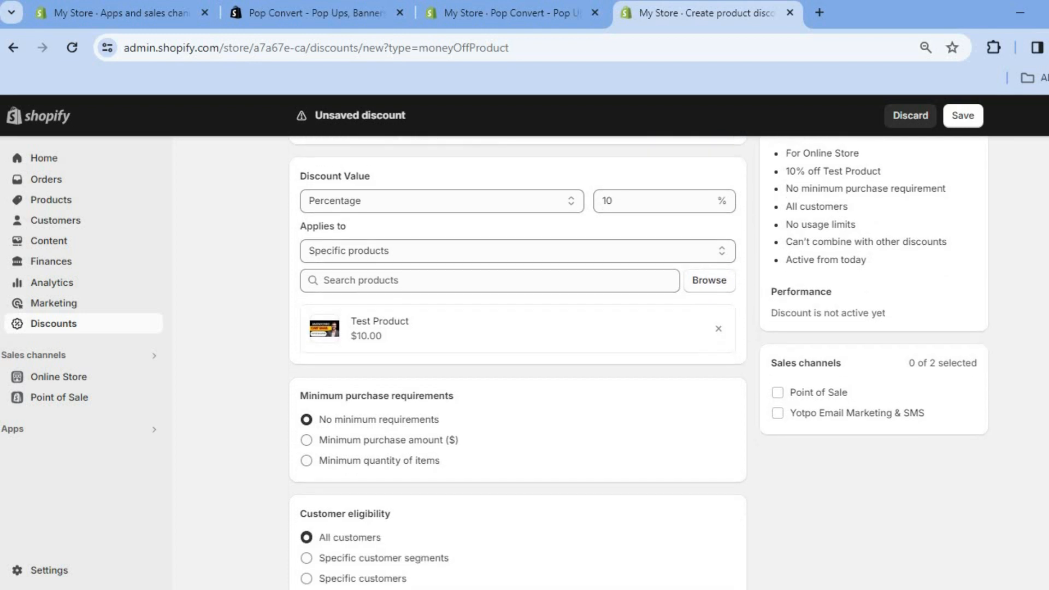
{"action": "scroll", "coordinate": [553, 335], "scroll_direction": "down", "scroll_amount": 2}
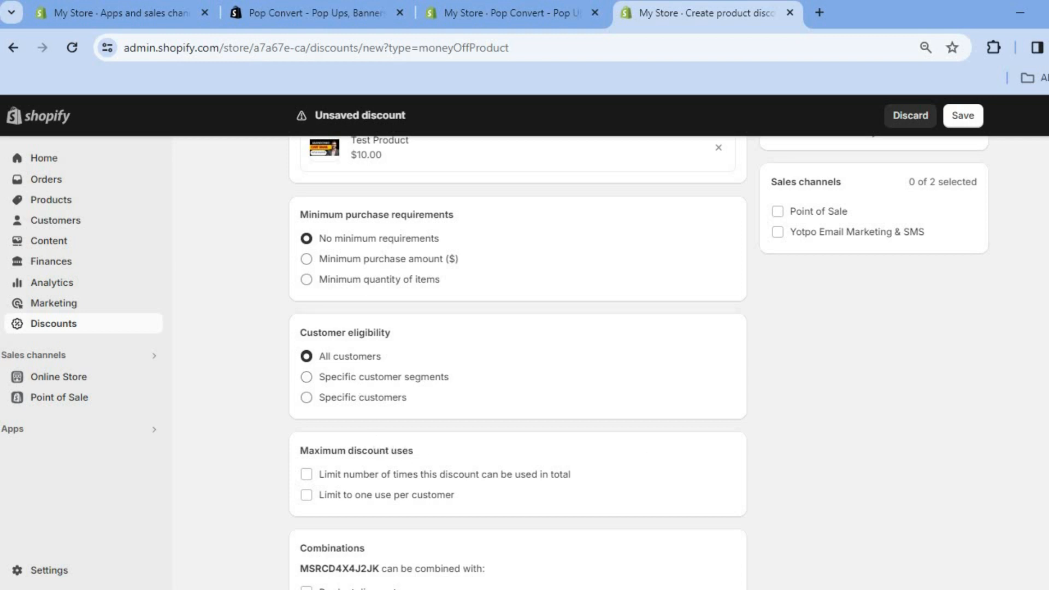
{"action": "scroll", "coordinate": [517, 360], "scroll_direction": "down", "scroll_amount": 5}
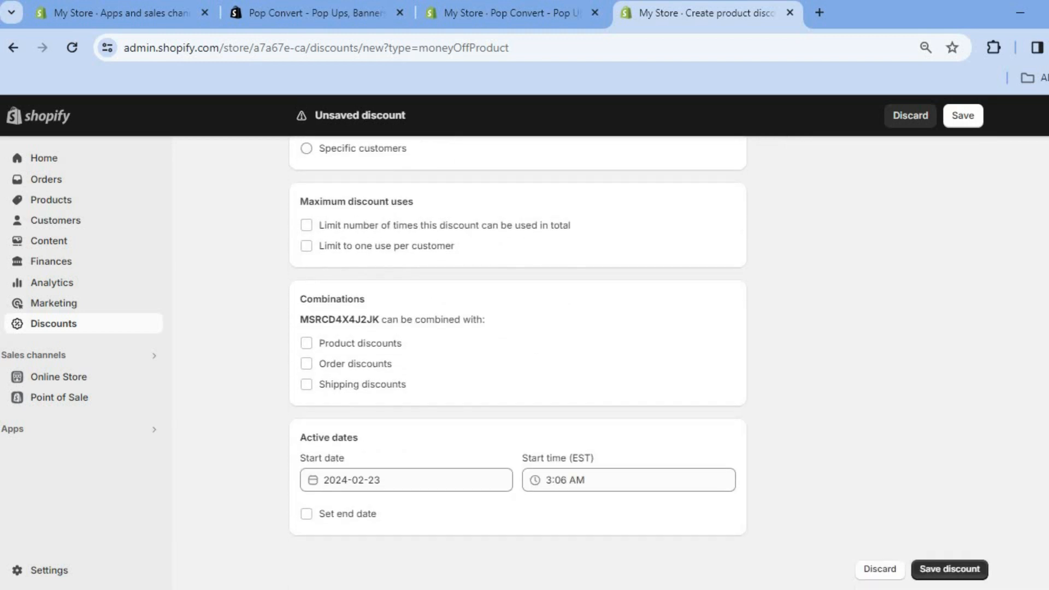
{"action": "left_click", "coordinate": [938, 569]}
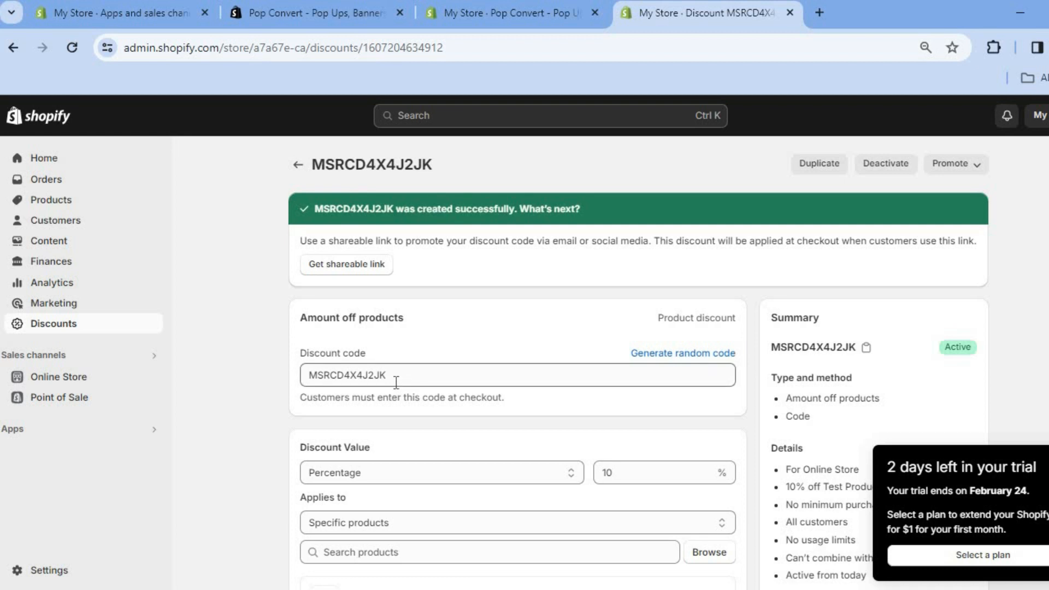
Step: Copy the newly created discount code from the discount's Discount code field
{"action": "left_click_drag", "start_coordinate": [397, 382], "coordinate": [296, 382]}
{"action": "right_click", "coordinate": [339, 377]}
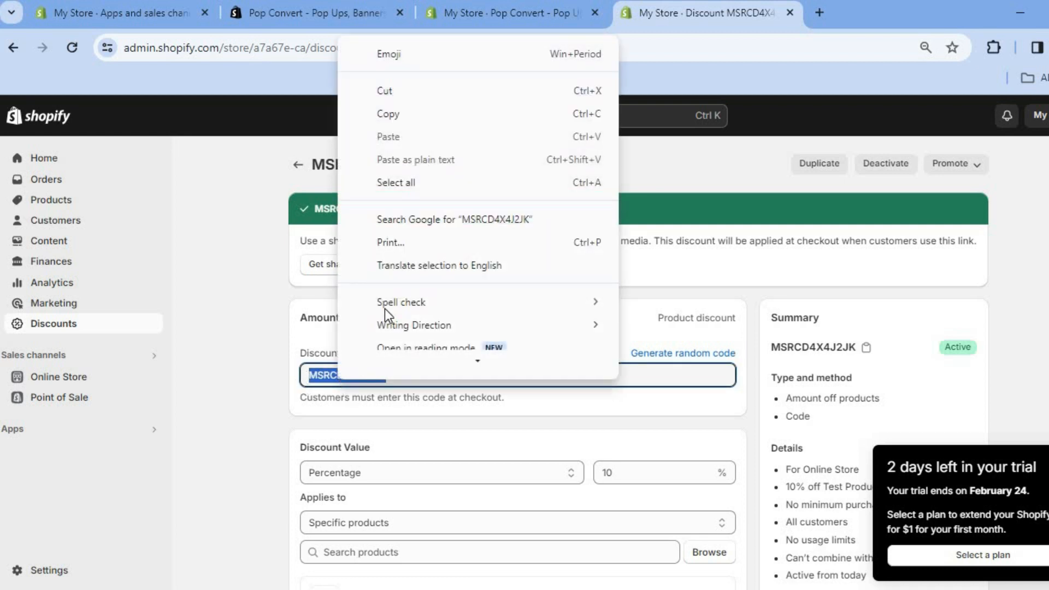
{"action": "scroll", "coordinate": [385, 309], "scroll_direction": "down", "scroll_amount": 1}
{"action": "left_click", "coordinate": [398, 104]}
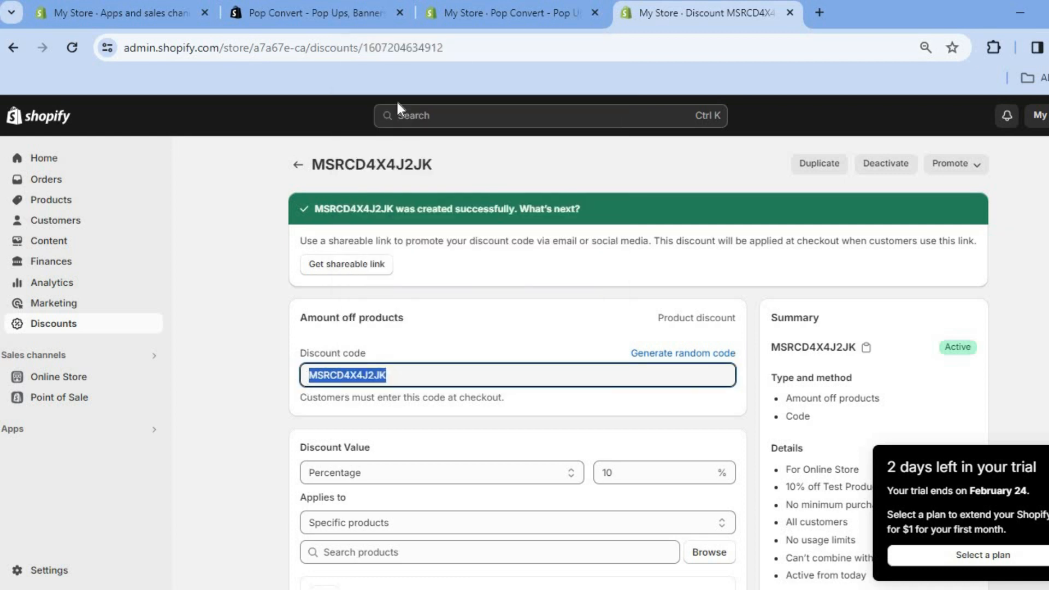
Step: Return to the Pop Convert campaign, paste MSRCD4X4J2JK as the Coupon block's code, and save the campaign
{"action": "left_click", "coordinate": [506, 15]}
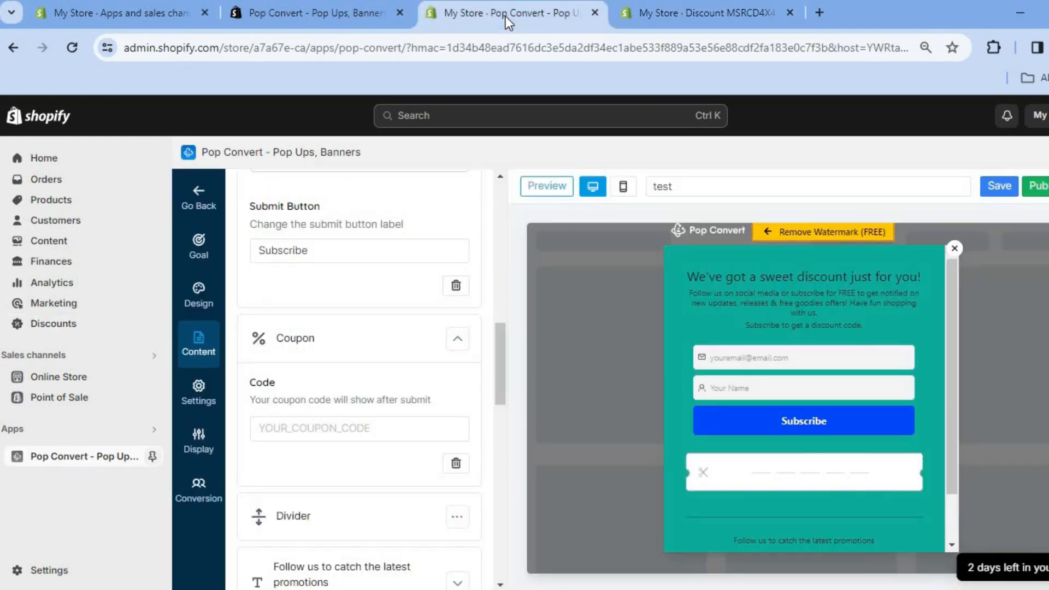
{"action": "left_click", "coordinate": [337, 431]}
{"action": "right_click", "coordinate": [337, 431]}
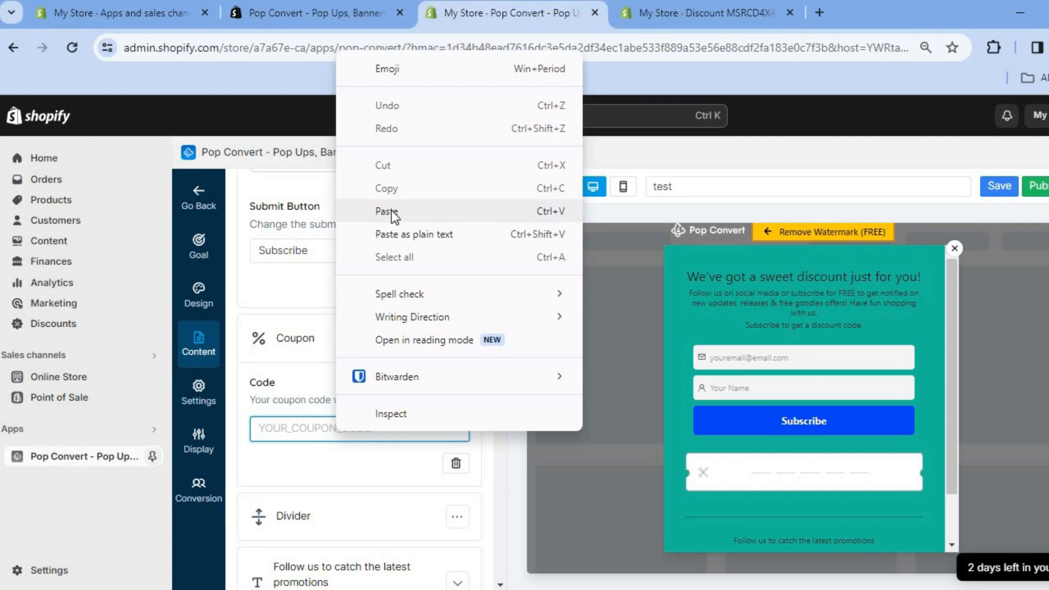
{"action": "left_click", "coordinate": [391, 212]}
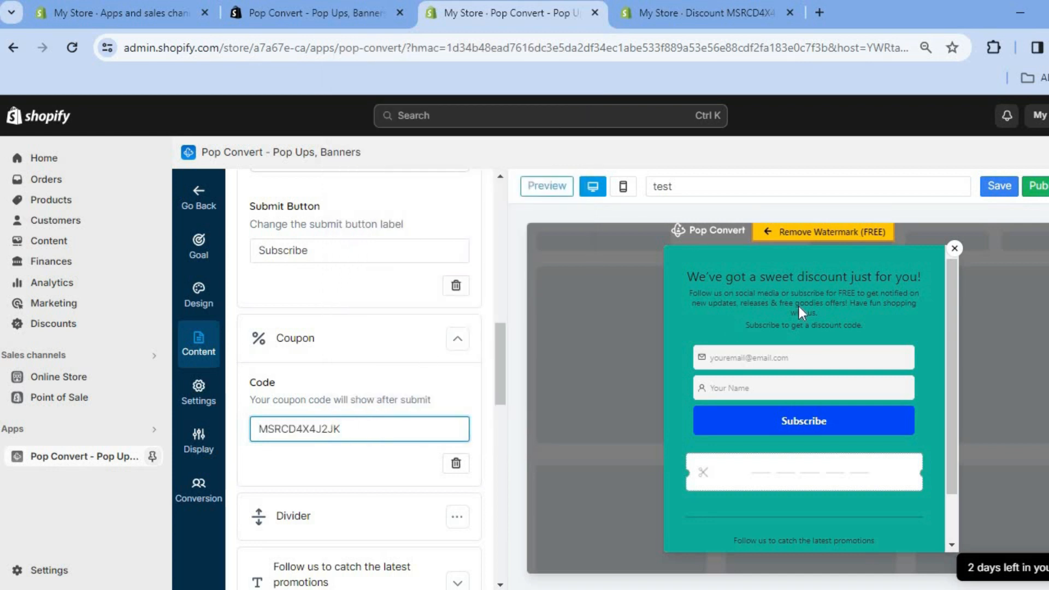
{"action": "left_click", "coordinate": [1004, 191]}
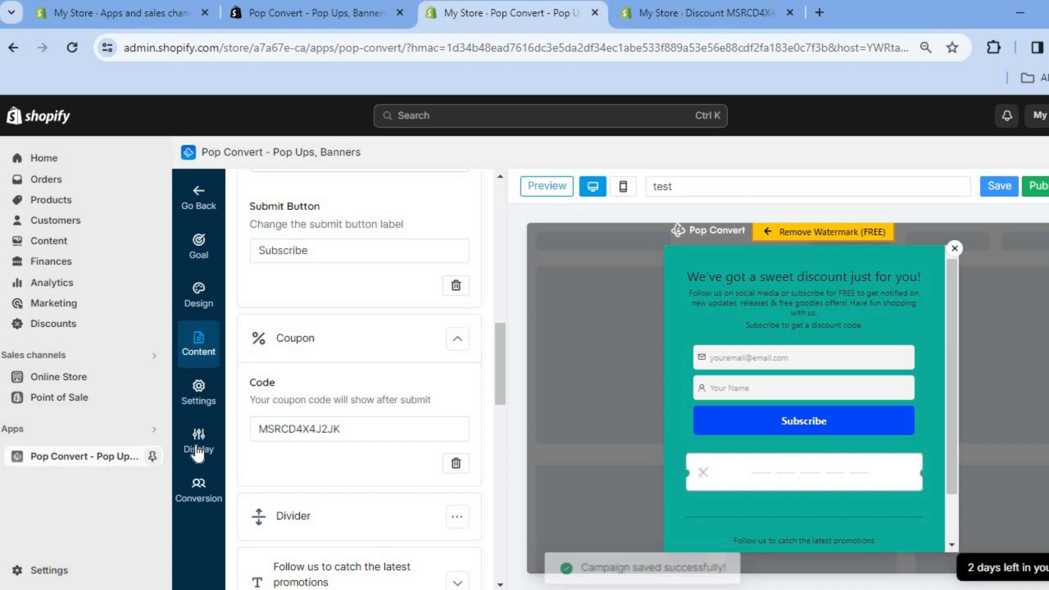
Step: Review the campaign's widget display and after-closing timing settings, and publish the test campaign
{"action": "left_click", "coordinate": [202, 404]}
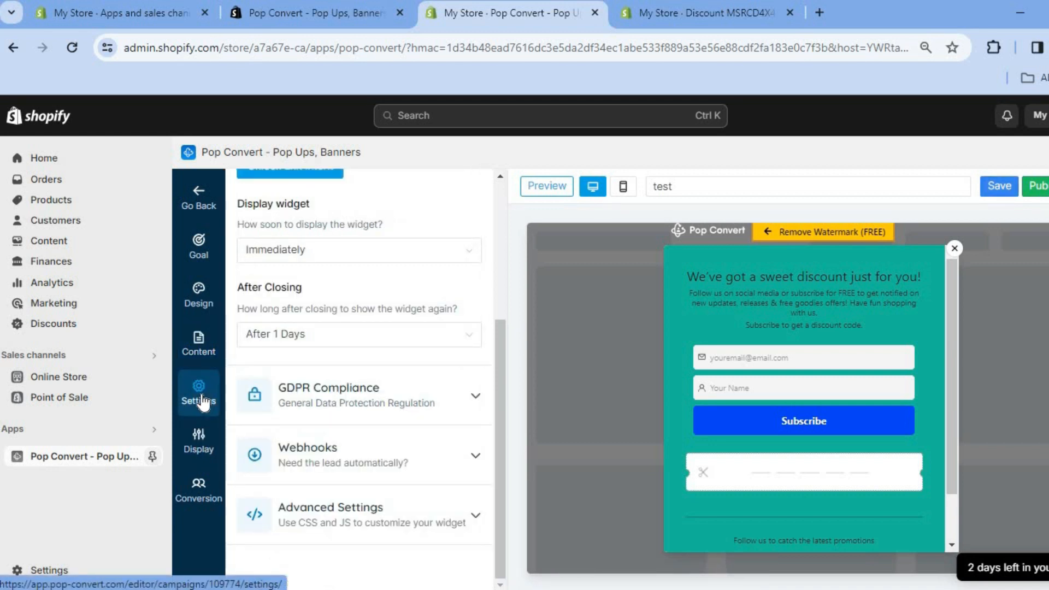
{"action": "left_click_drag", "start_coordinate": [499, 407], "coordinate": [497, 386]}
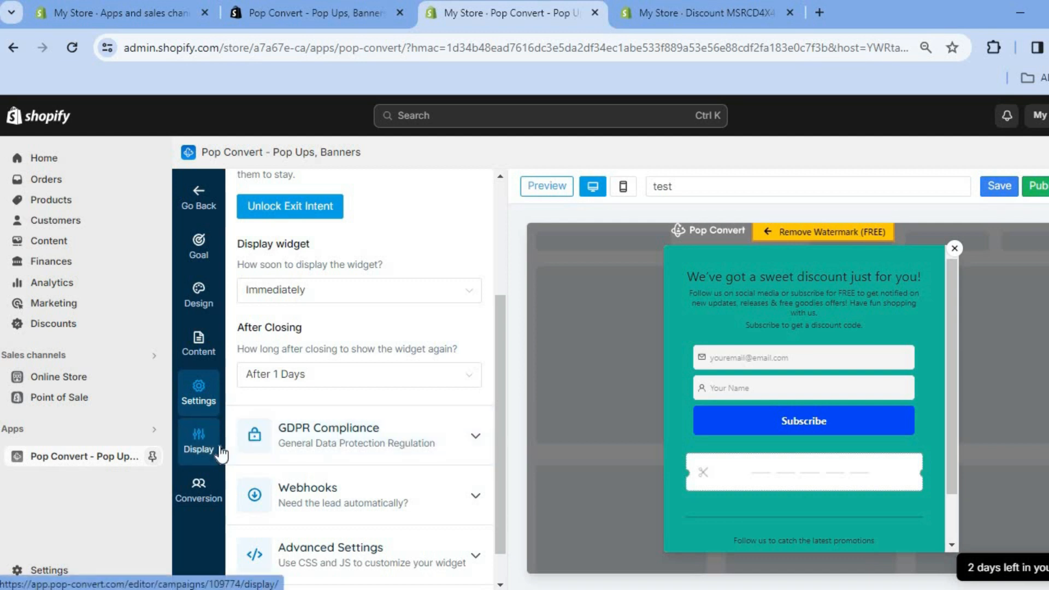
{"action": "left_click", "coordinate": [1039, 189]}
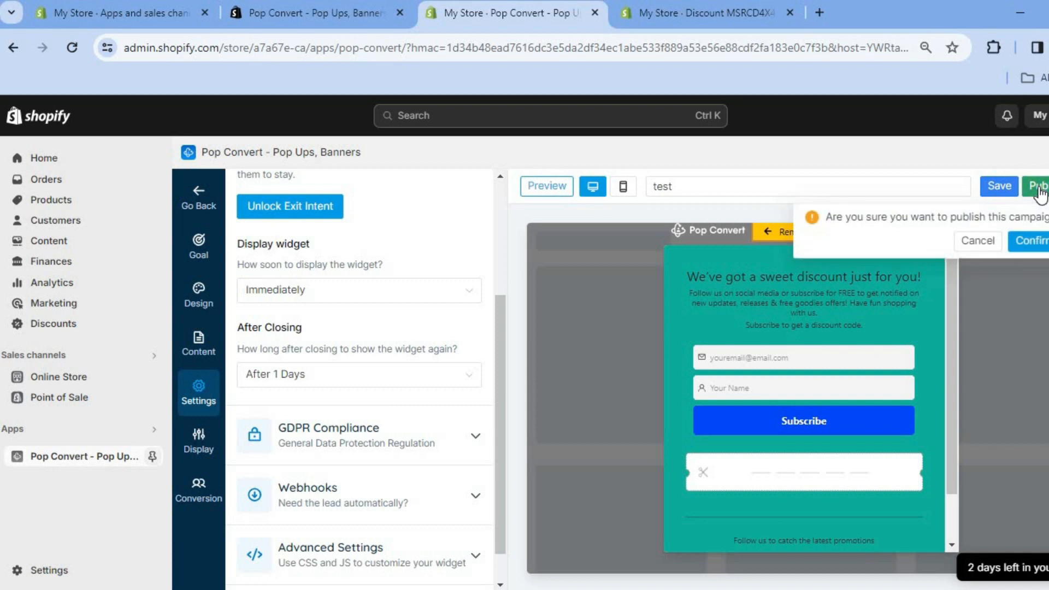
{"action": "left_click", "coordinate": [1028, 248]}
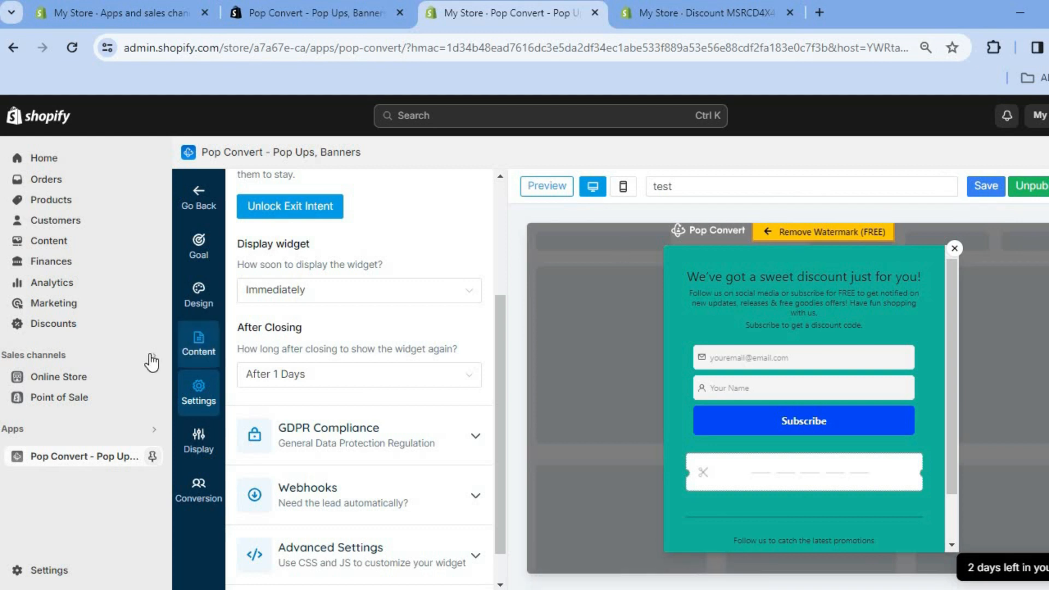
Step: Open the Dawn theme for customization, enable the Pop Convert app embed, and save the theme
{"action": "left_click", "coordinate": [76, 377]}
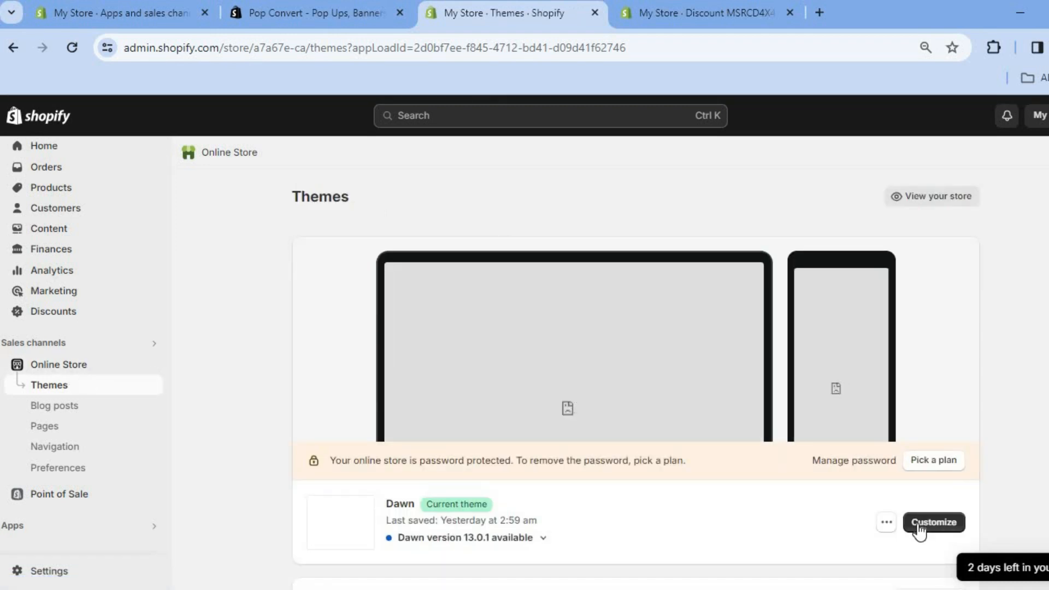
{"action": "left_click", "coordinate": [920, 525]}
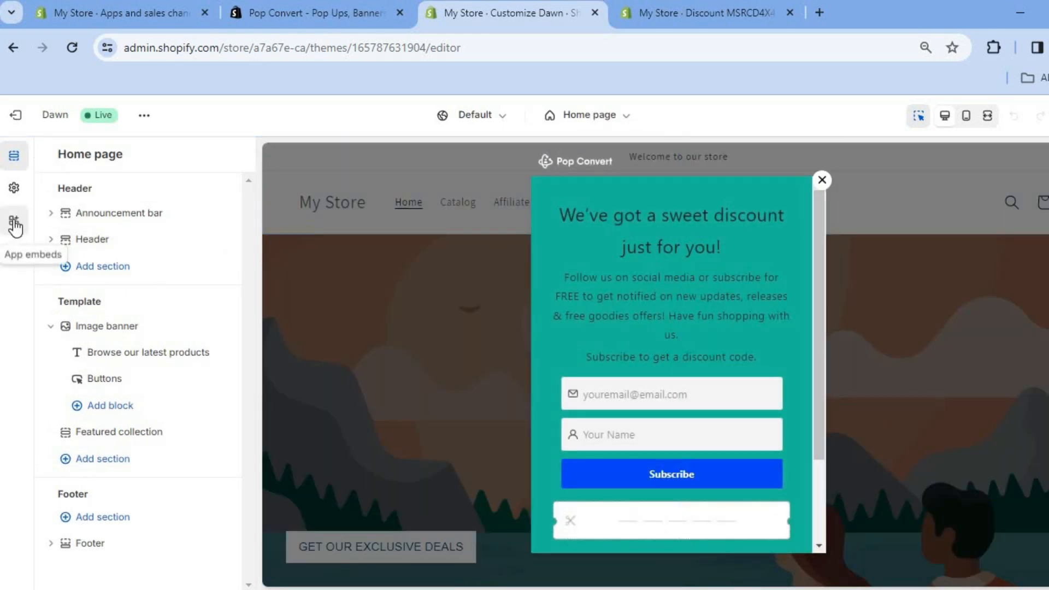
{"action": "left_click", "coordinate": [14, 224]}
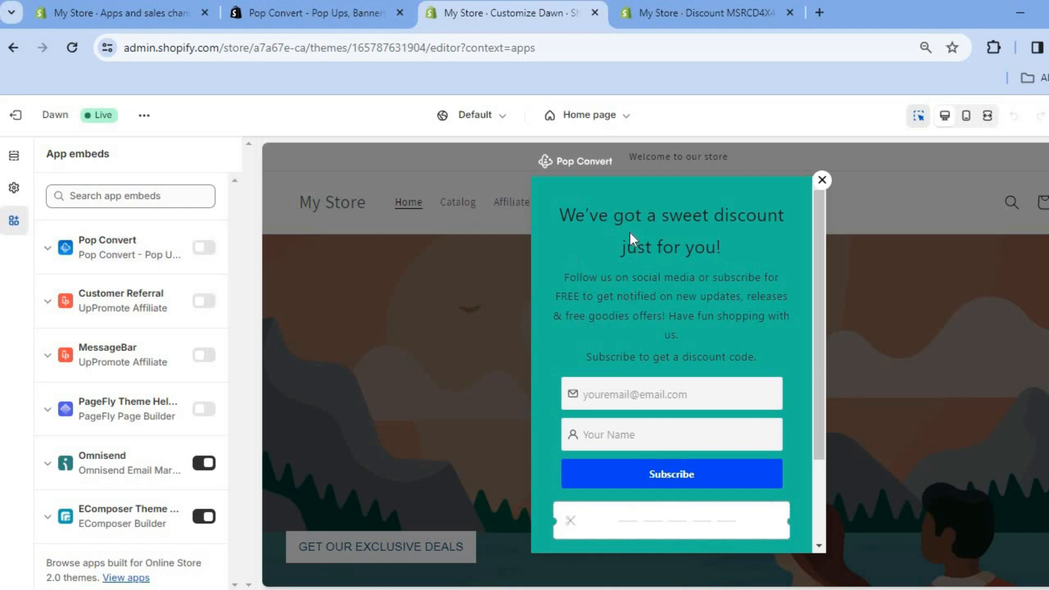
{"action": "left_click", "coordinate": [205, 248]}
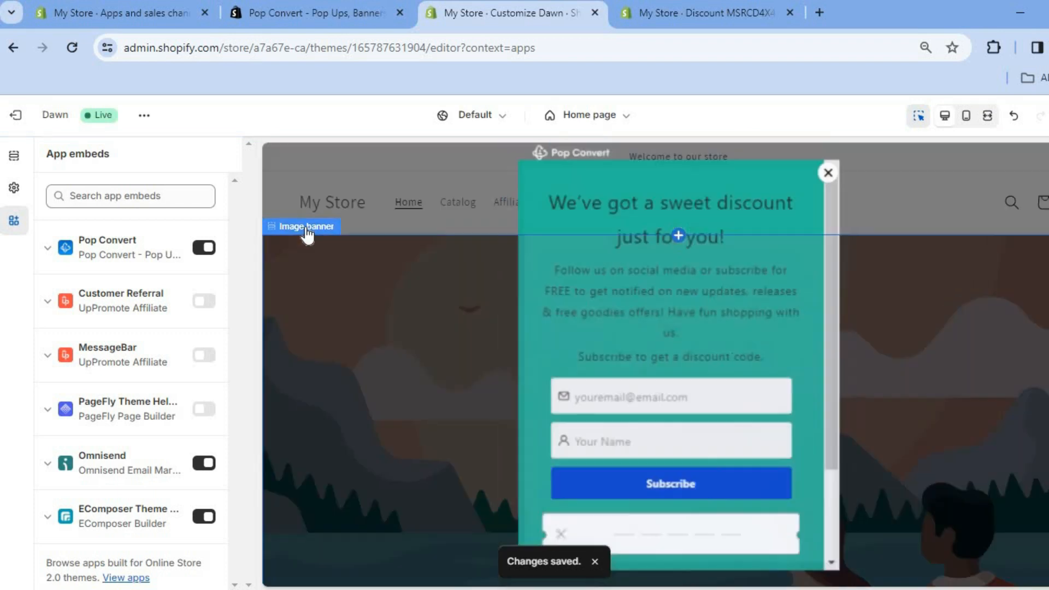
Step: Open the live storefront from the theme editor to check the popup
{"action": "left_click", "coordinate": [144, 116]}
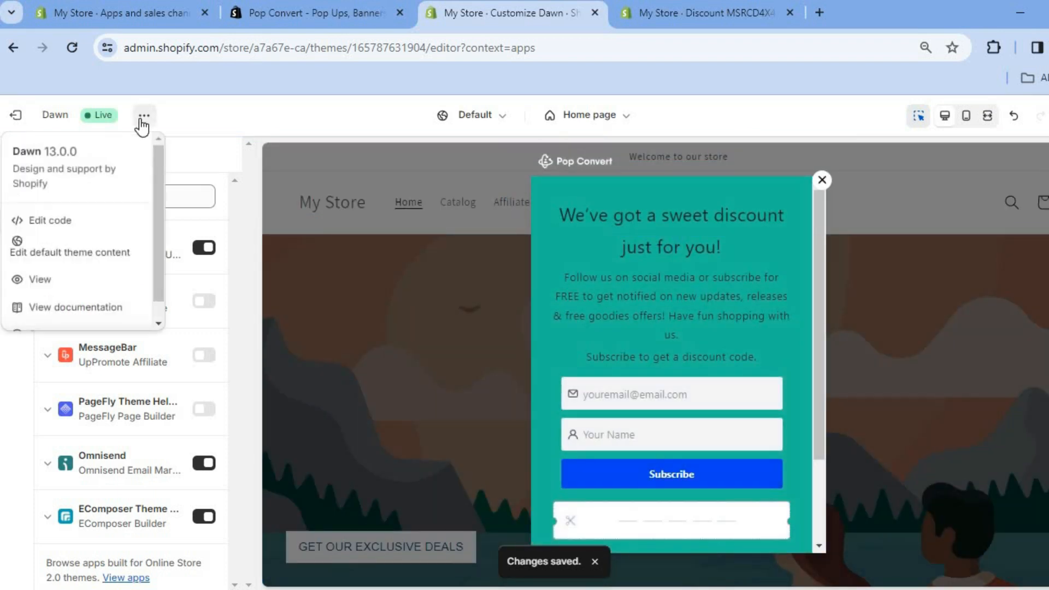
{"action": "left_click", "coordinate": [81, 281]}
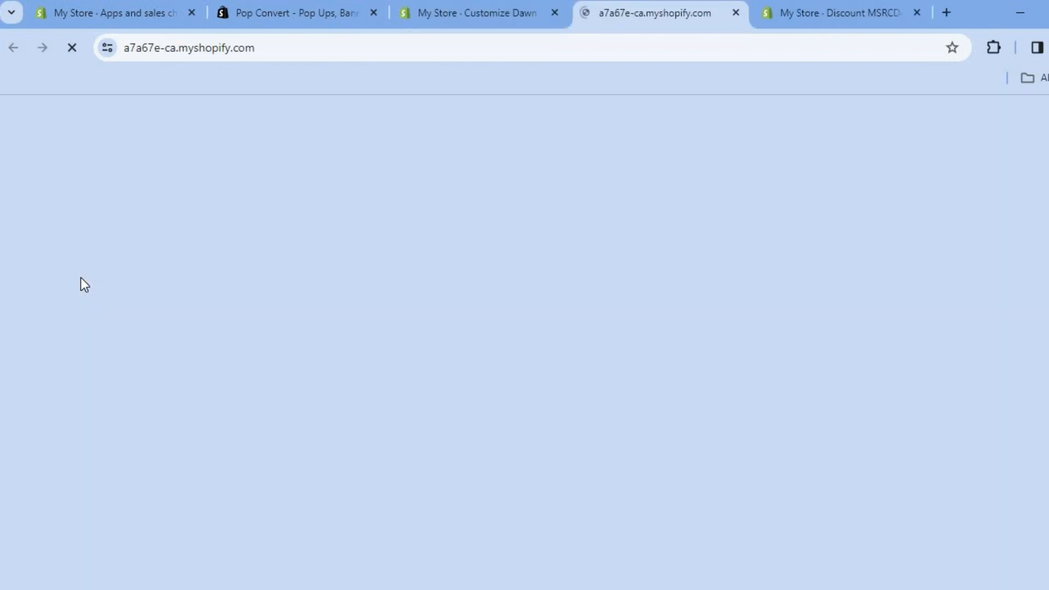